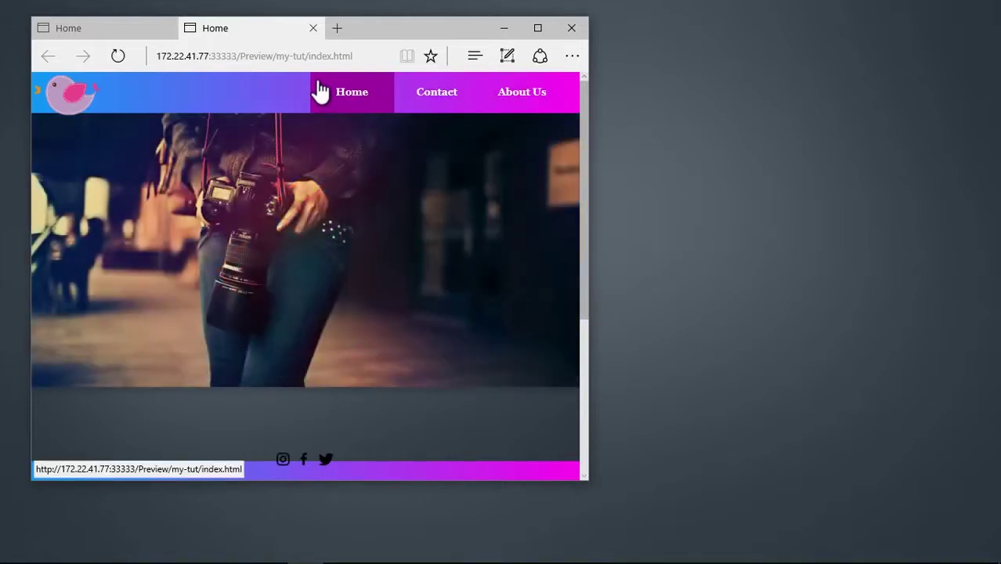
- Examine how the previewed page's header logo, menu and slideshow adapt as the browser window is narrowed and widened
left_click_drag(589, 178, 383, 196)
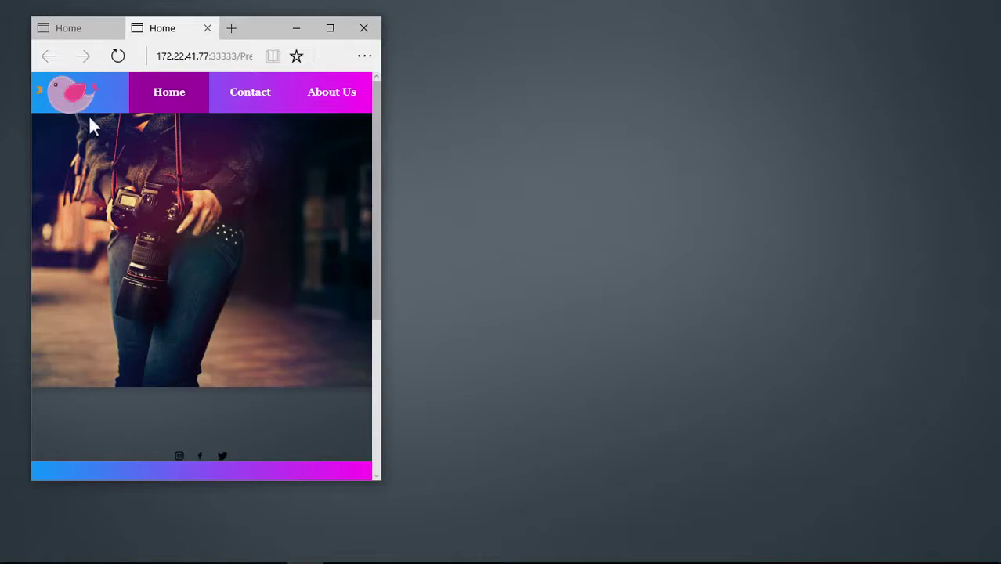
left_click_drag(381, 163, 245, 165)
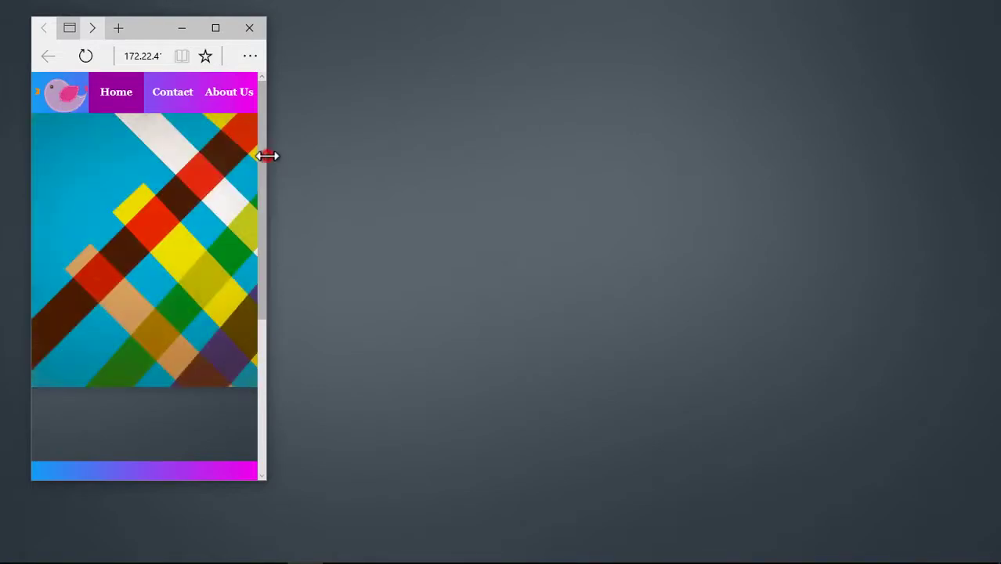
left_click_drag(273, 160, 945, 94)
left_click(894, 28)
left_click(917, 11)
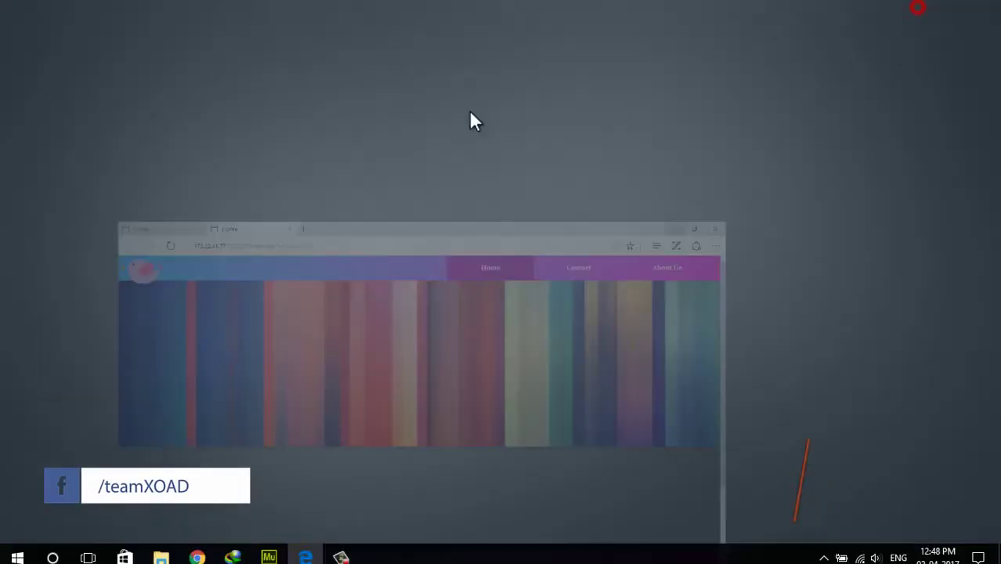
- Switch to Adobe Muse and review the properties of the Home page's 992 breakpoint without changing them
left_click(264, 551)
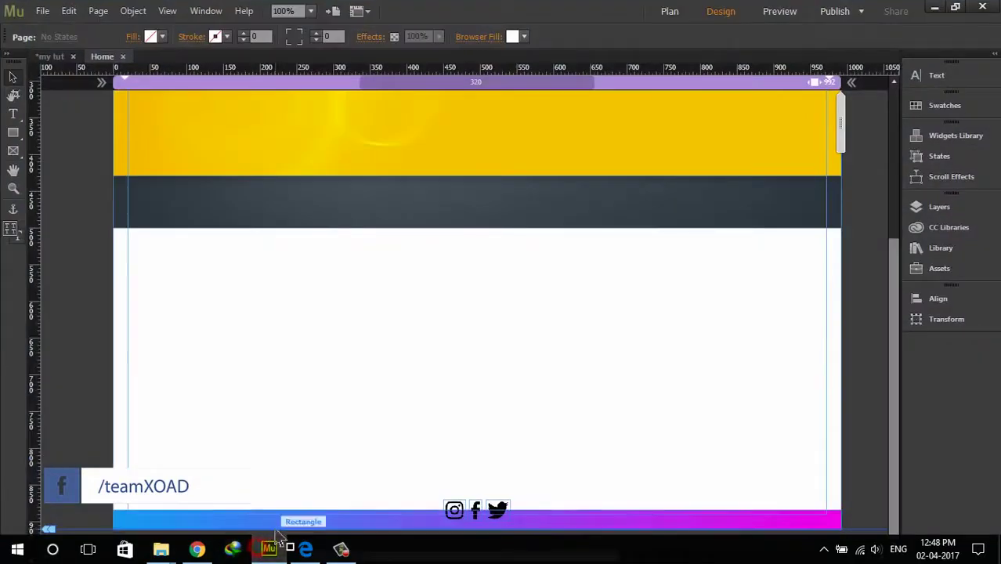
left_click(409, 402)
scroll(760, 347, "up", 5)
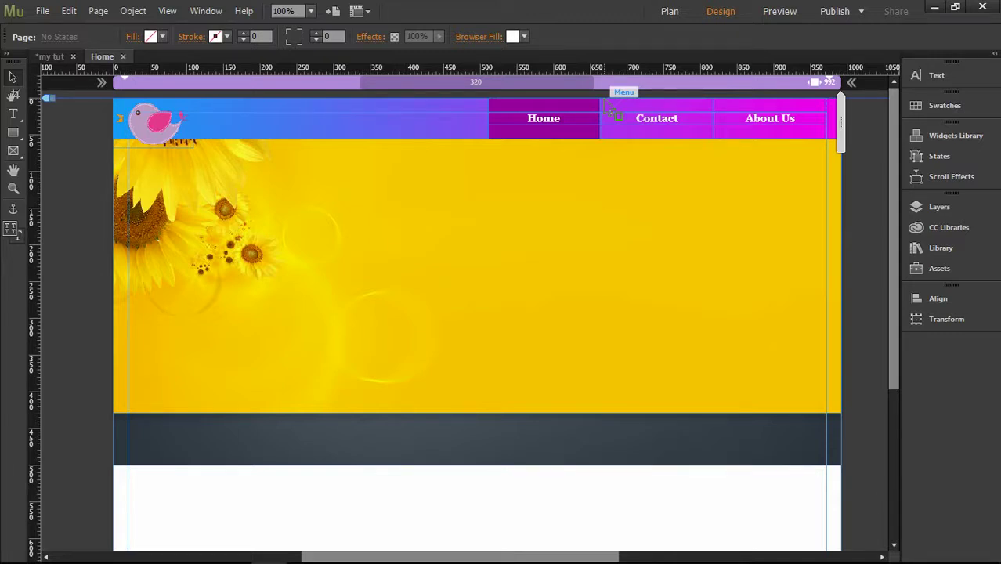
left_click(814, 81)
double_click(813, 81)
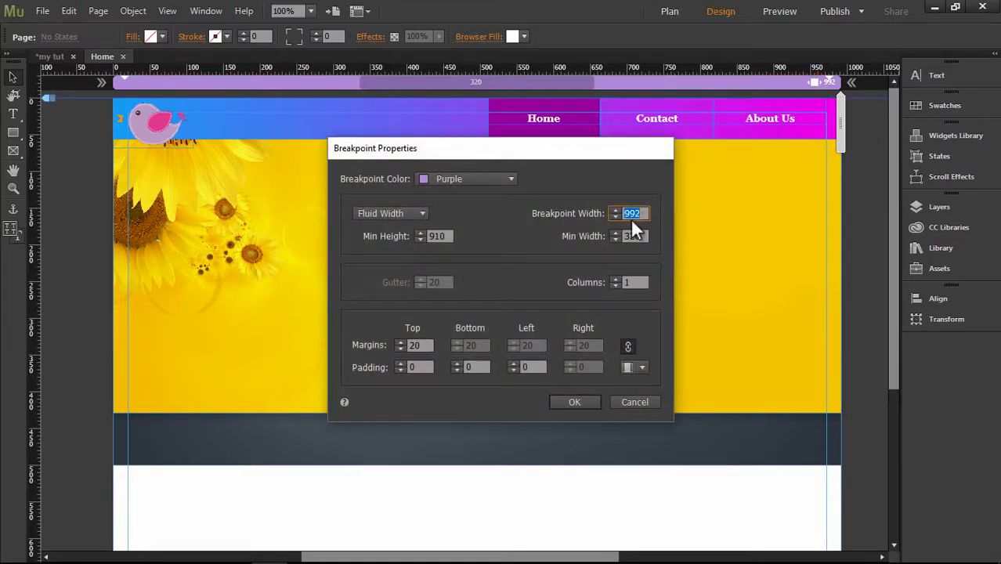
left_click(633, 402)
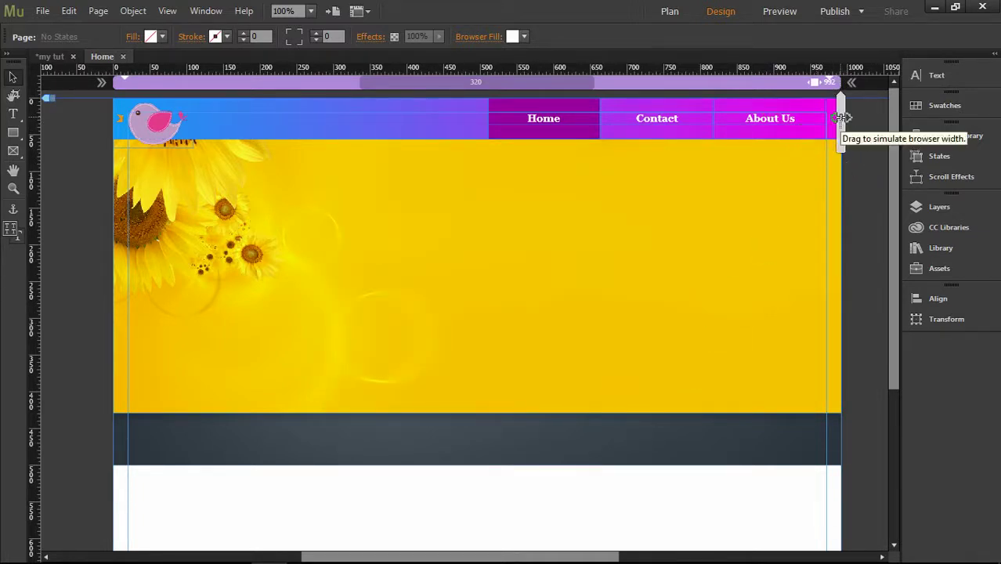
- Add a new breakpoint to the Home page and set its breakpoint width to 768
left_click_drag(840, 120, 753, 144)
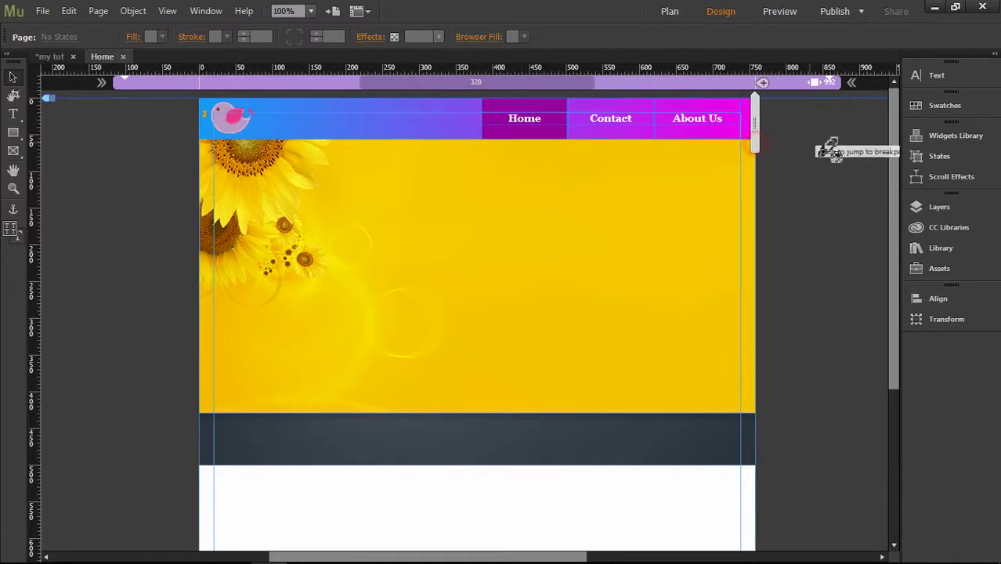
left_click(762, 83)
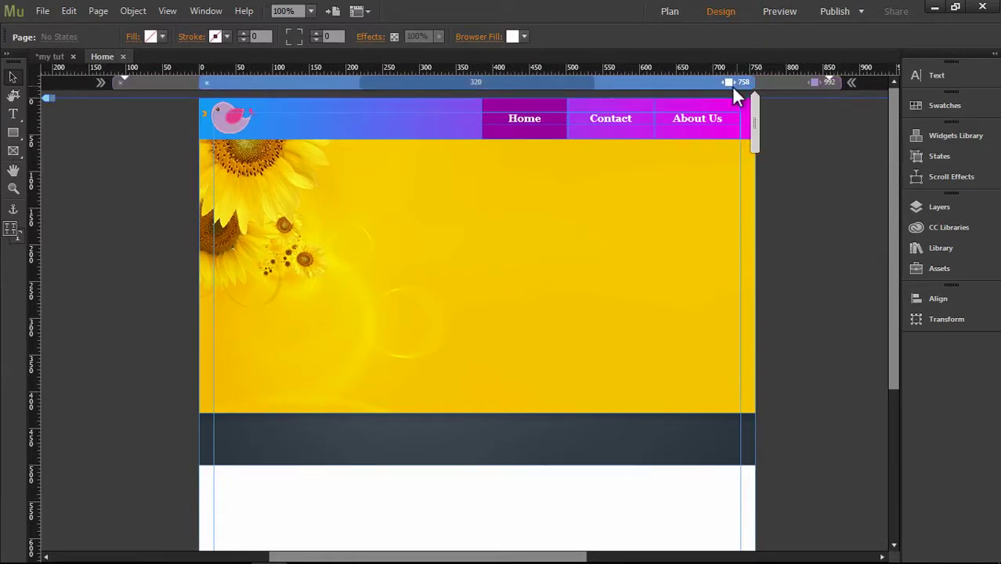
double_click(727, 82)
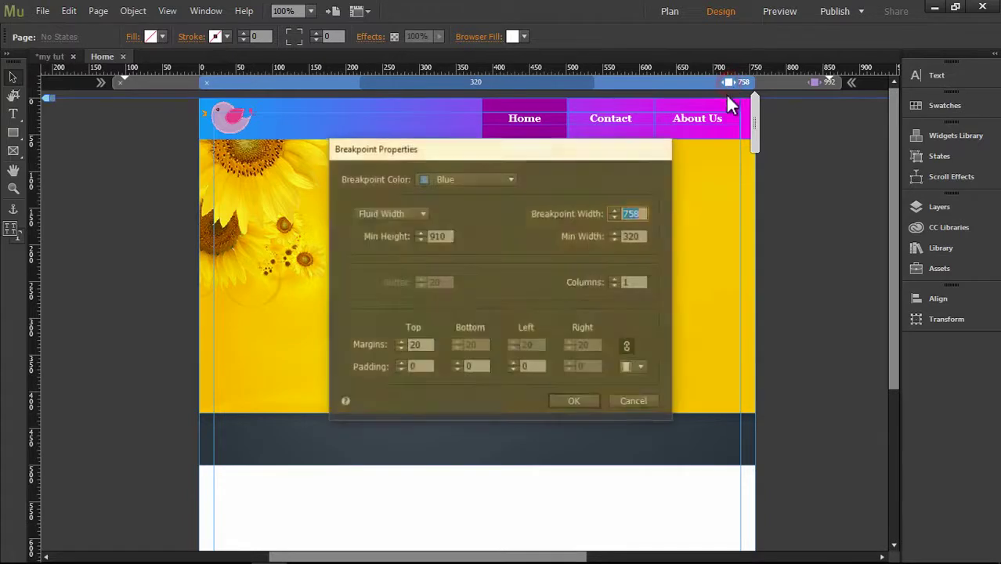
type("78")
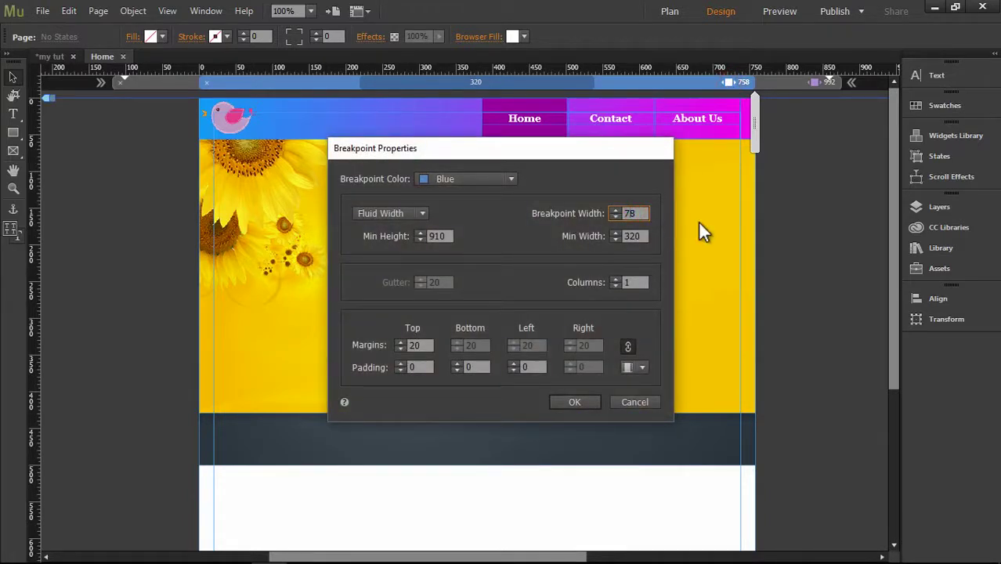
key("Left")
type("6")
left_click(580, 402)
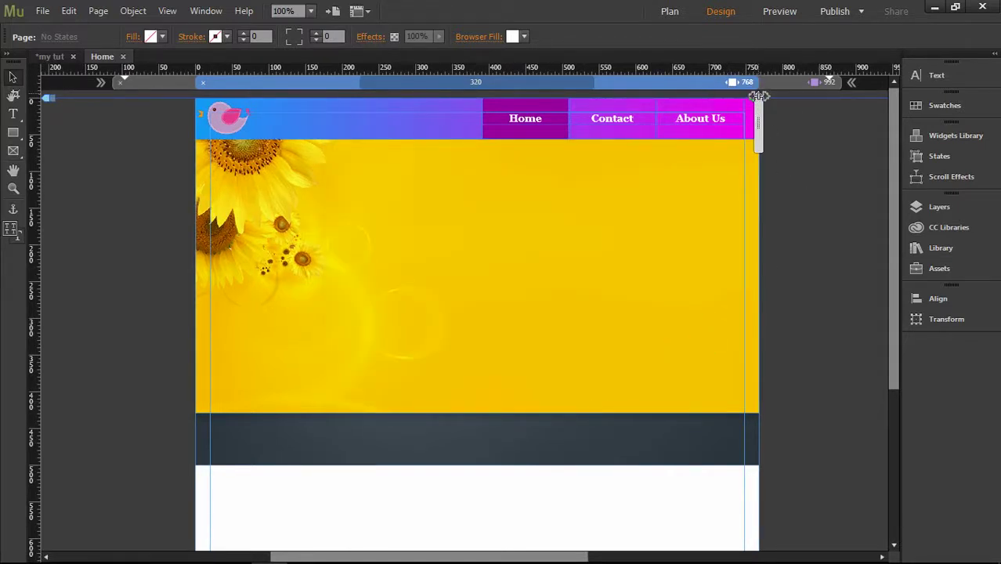
- Add a breakpoint with a width of 480 and another one at the 320 minimum page width
left_click_drag(761, 109, 665, 141)
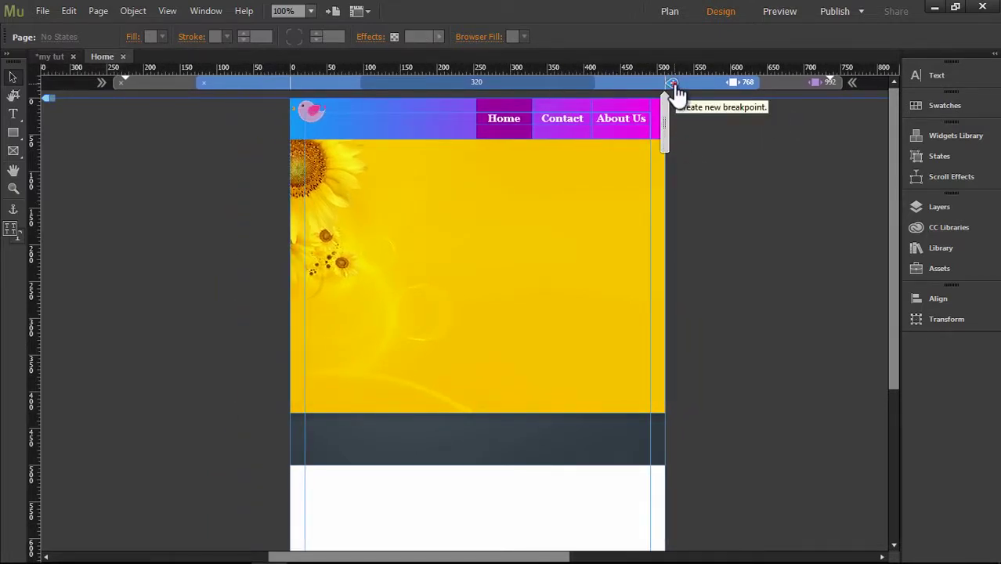
left_click(675, 82)
left_click(642, 83)
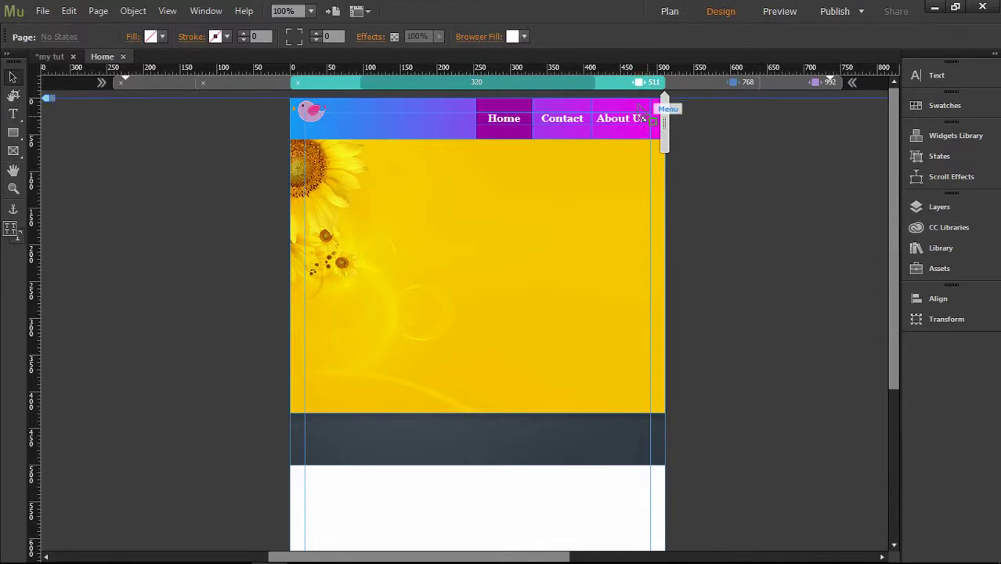
double_click(642, 83)
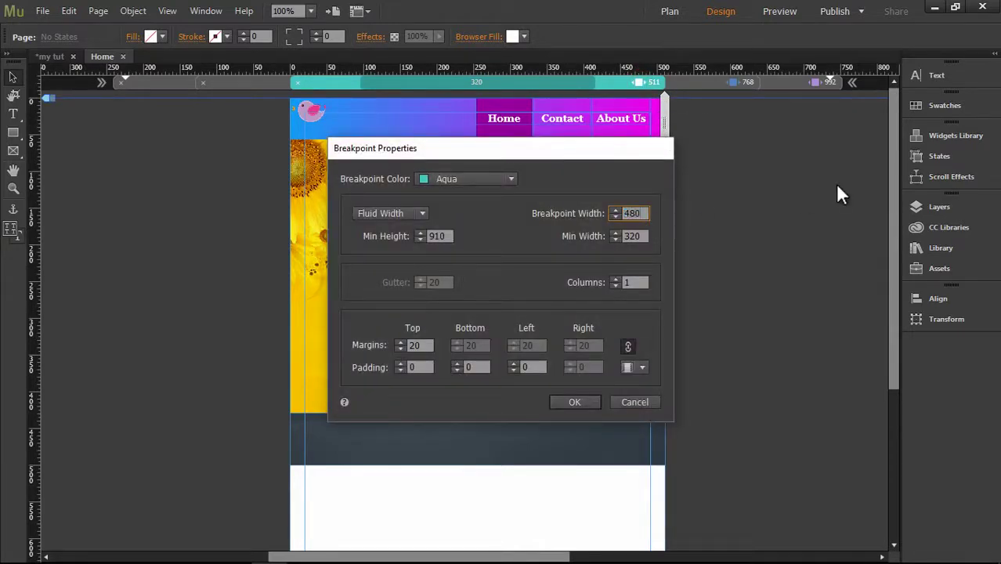
left_click(593, 405)
left_click_drag(655, 100, 595, 129)
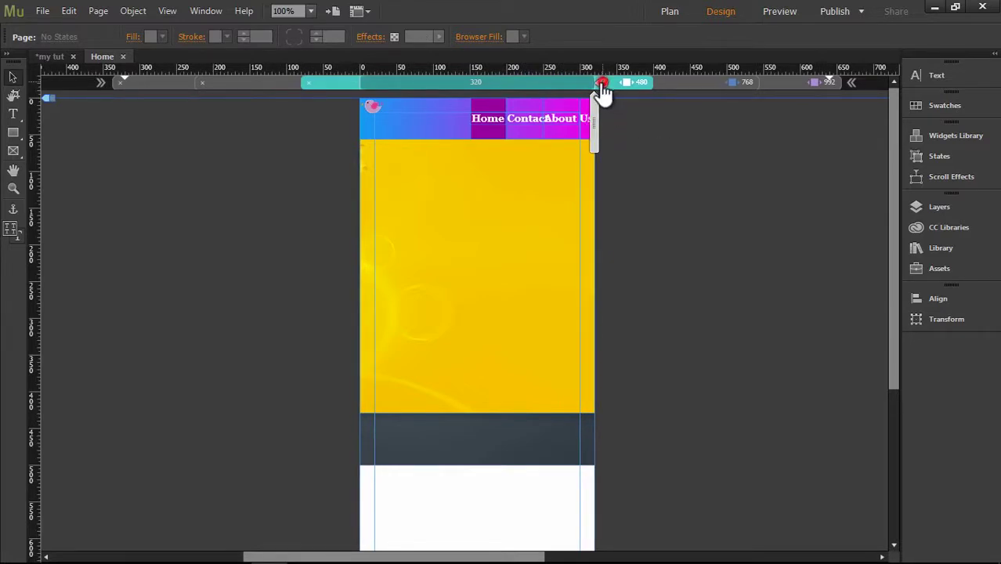
left_click(601, 83)
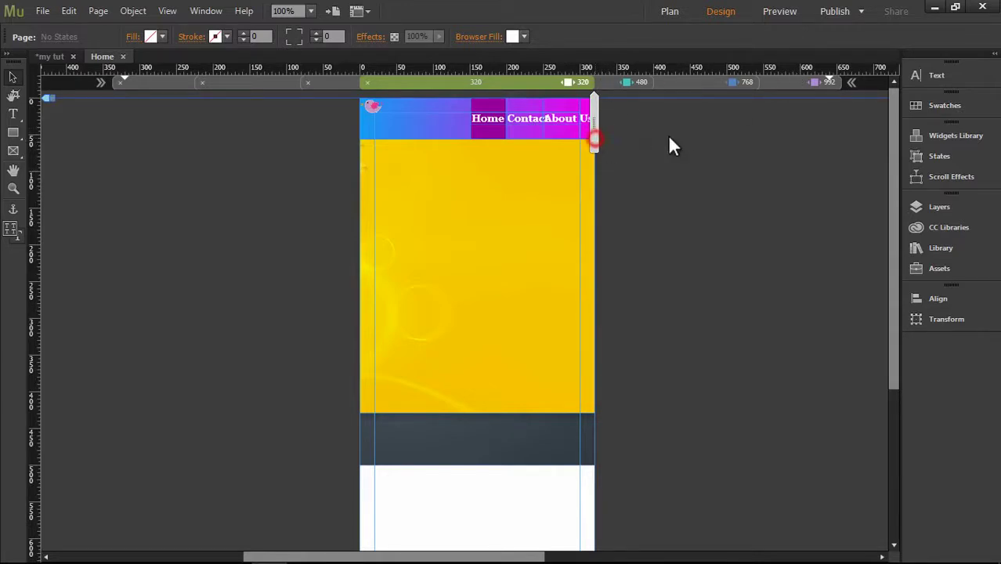
- Hide the bird logo image frame in the 768 breakpoint only
left_click(770, 80)
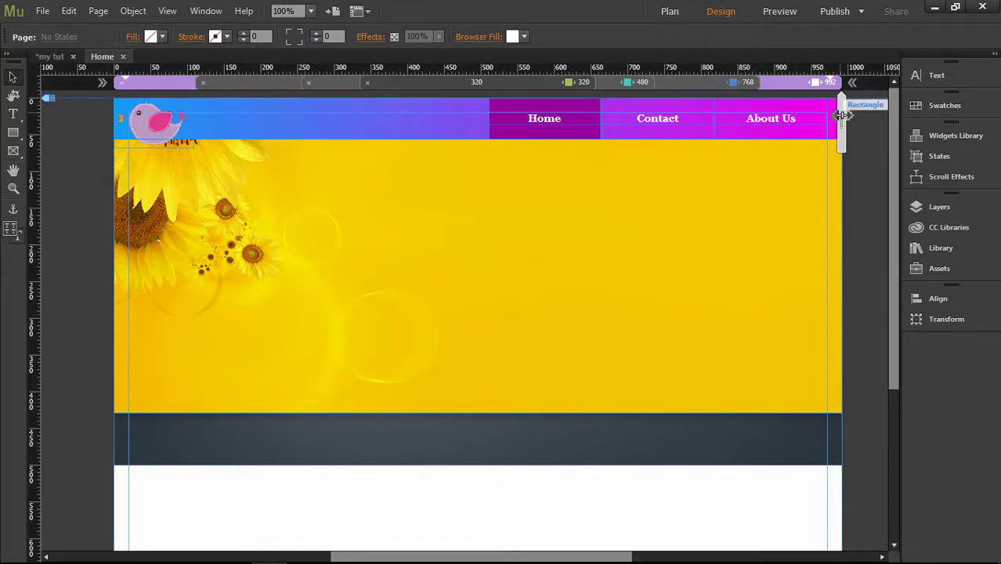
left_click_drag(843, 116, 756, 197)
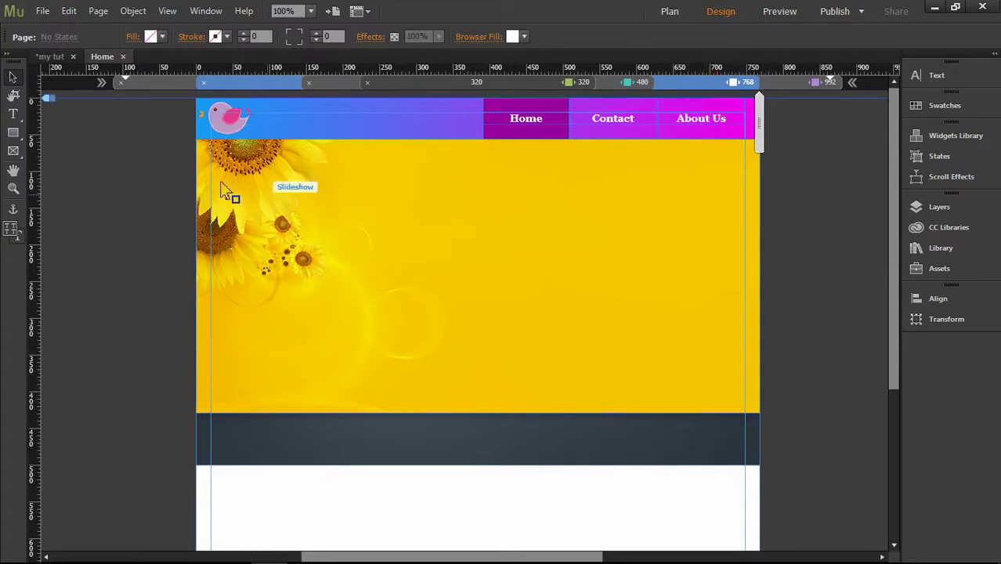
left_click(231, 118)
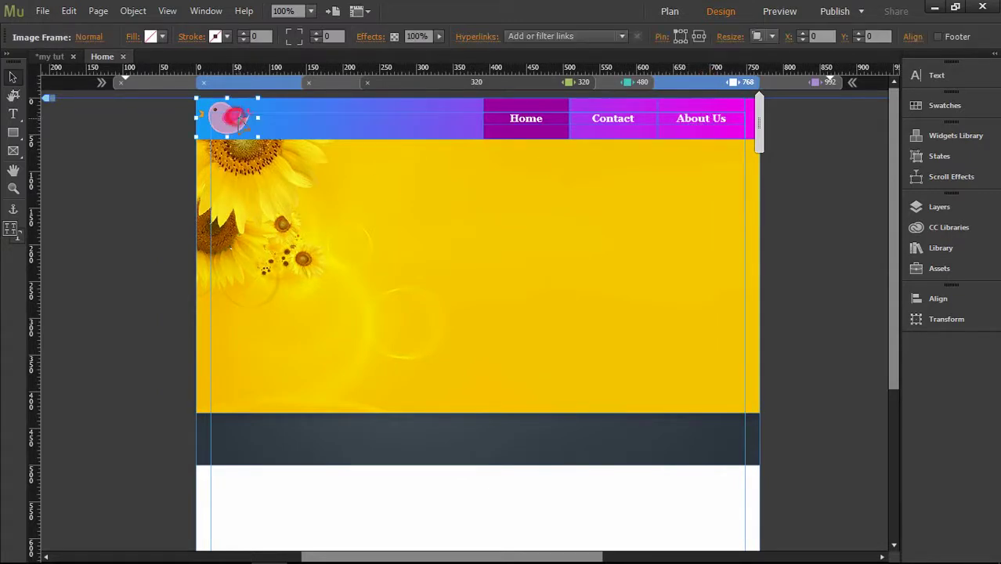
right_click(235, 123)
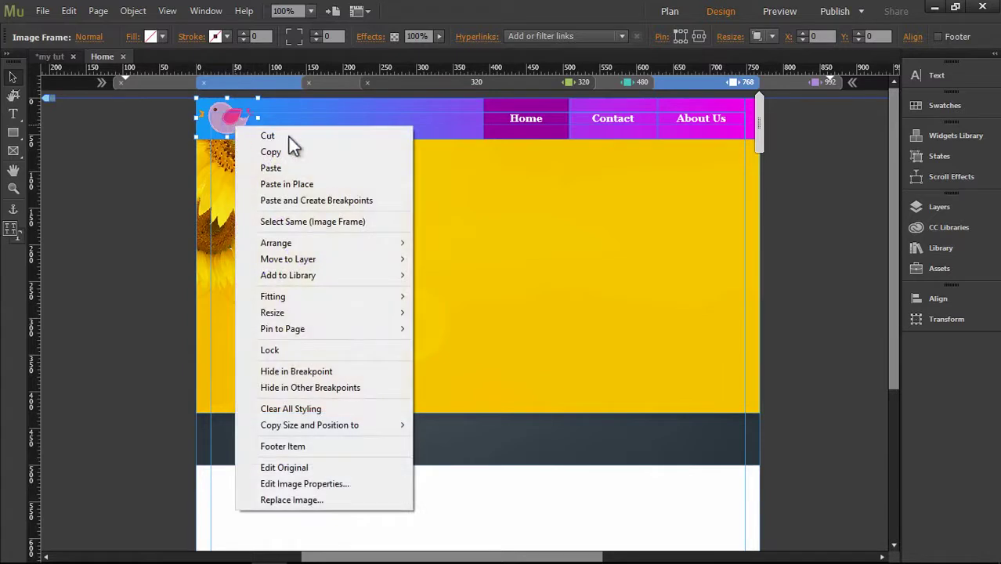
left_click(309, 371)
- Copy the bird logo from the 992 breakpoint and return to the 768 breakpoint
left_click(784, 84)
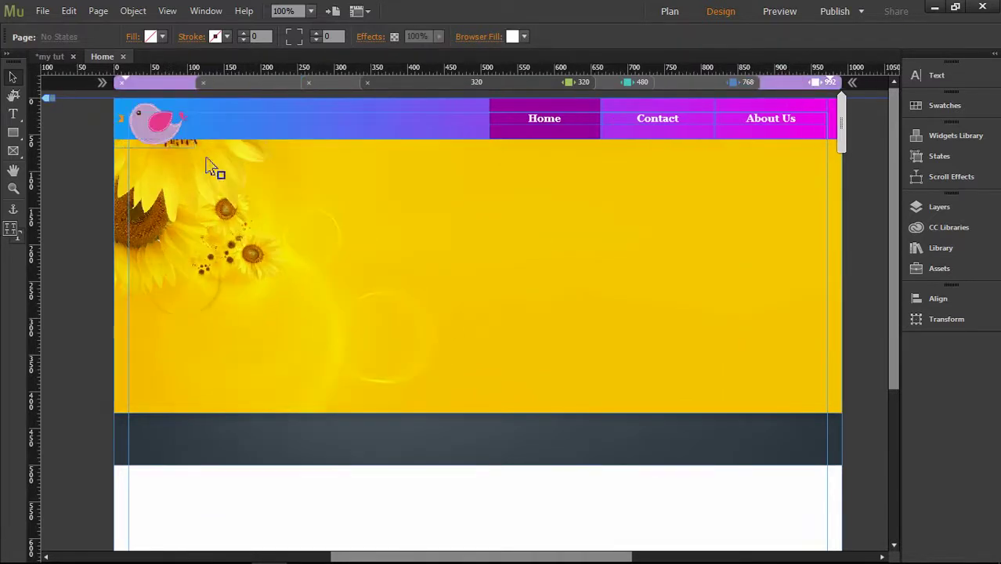
right_click(156, 127)
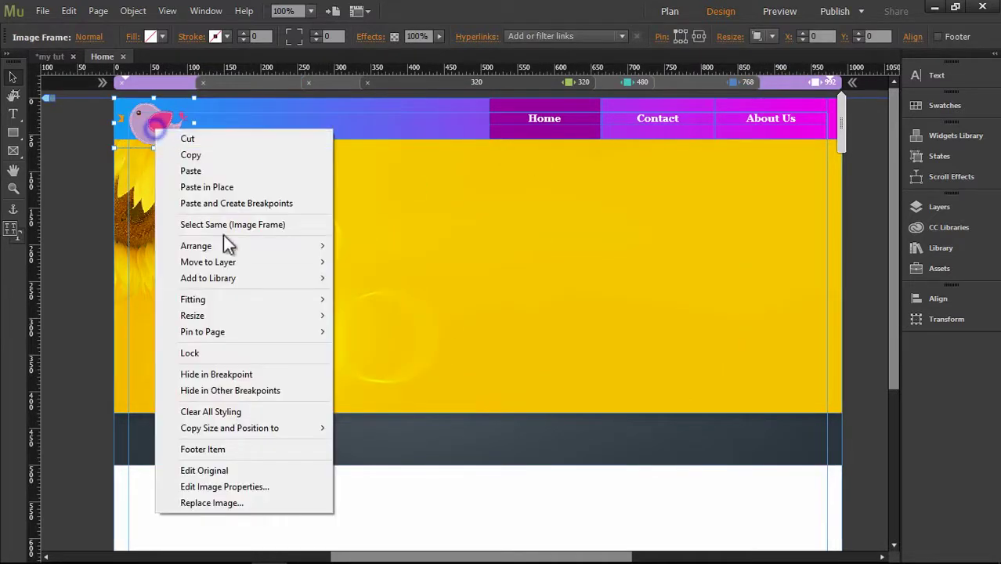
left_click(190, 156)
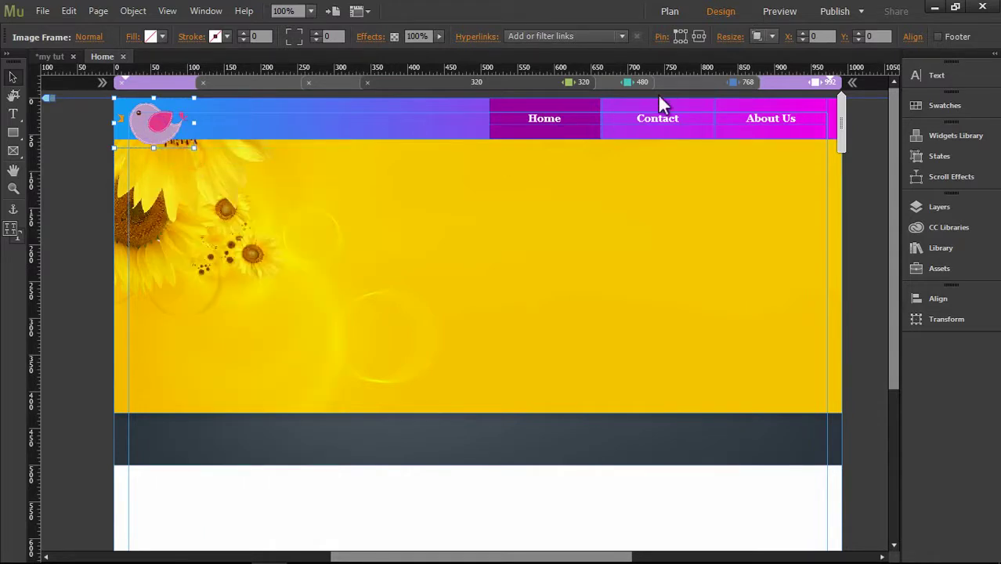
left_click(699, 82)
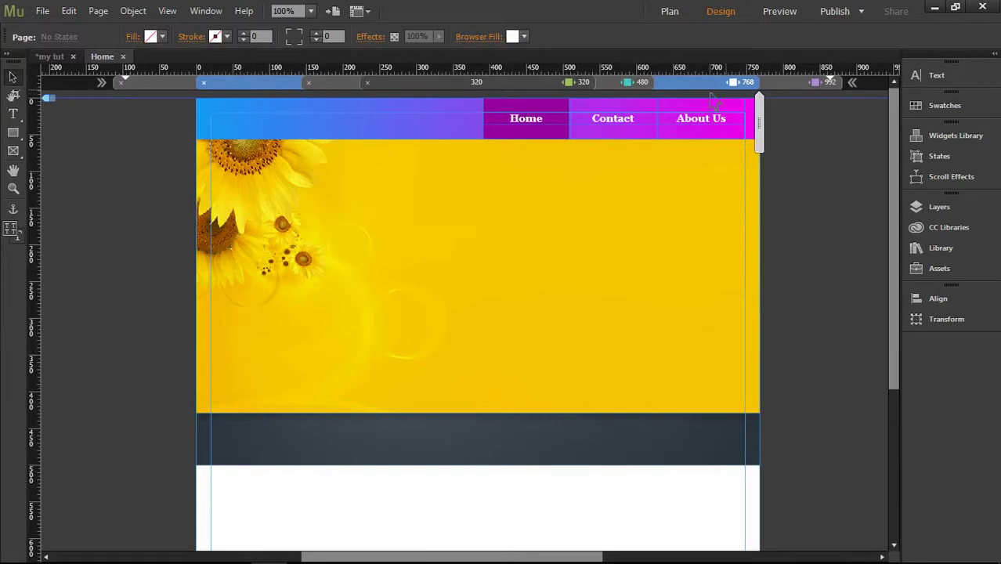
right_click(376, 167)
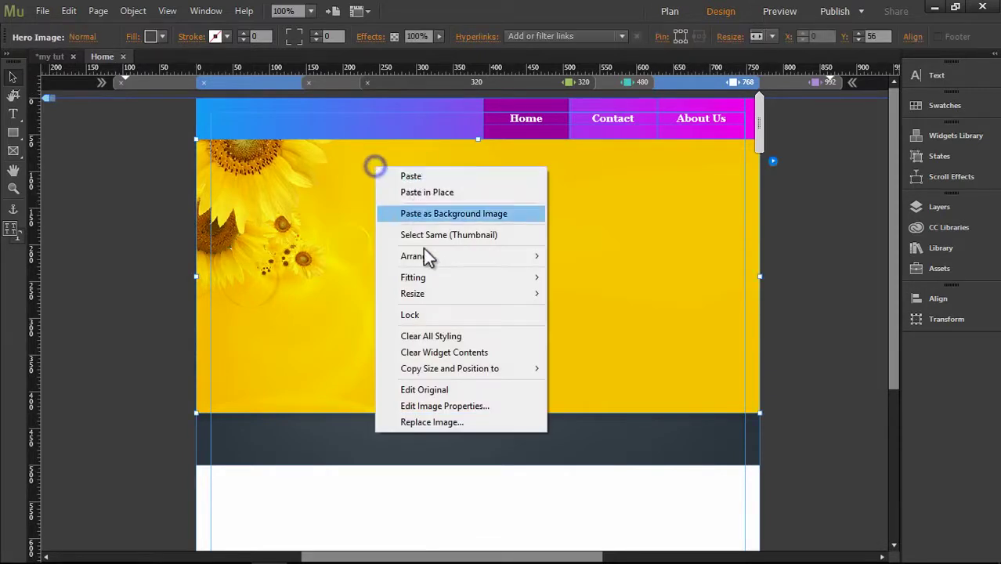
left_click(427, 177)
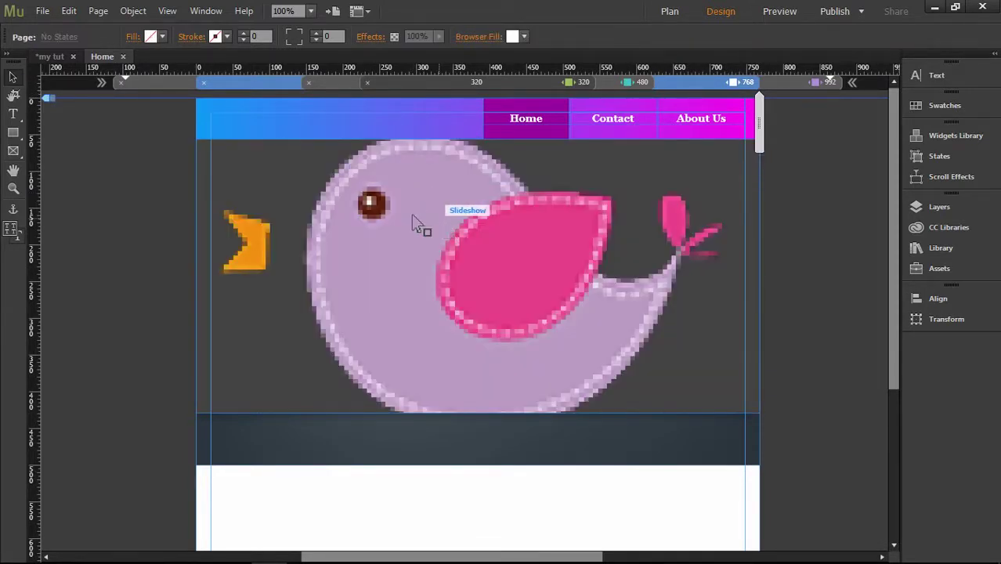
key("ctrl+z")
- Paste the bird logo into the 768 breakpoint and place it in the header's empty left end at about X -2, Y -4
left_click(317, 128)
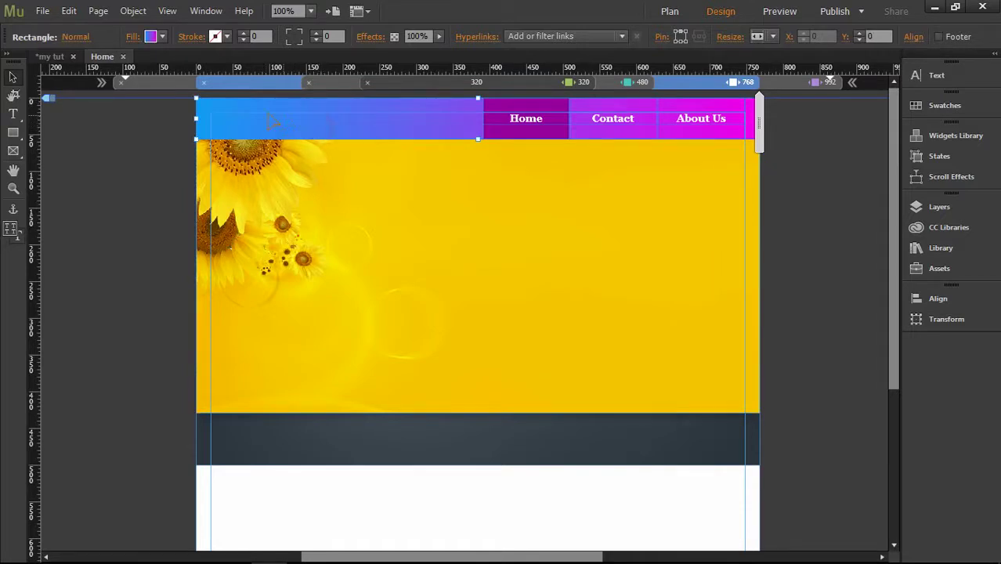
key("ctrl+v")
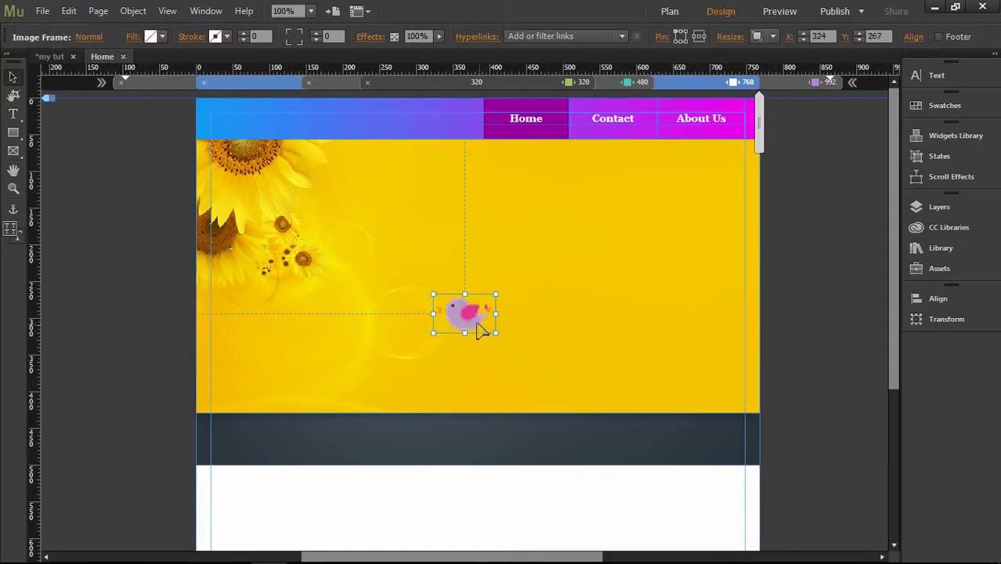
left_click_drag(466, 317, 276, 148)
key("Escape")
left_click(254, 158)
left_click(235, 125)
- Preview the page in the browser to check the logo in the header, and return to the Muse design
right_click(256, 125)
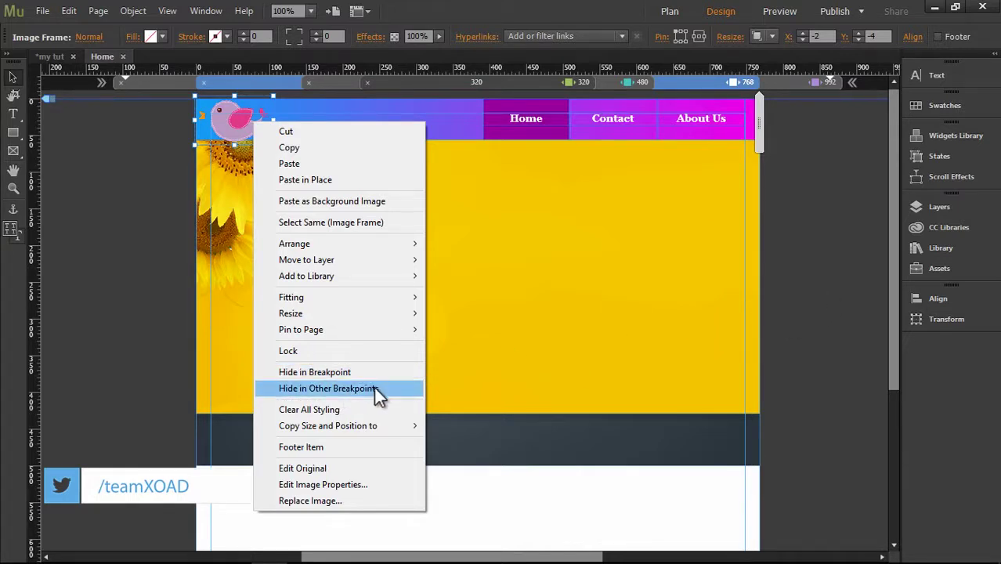
left_click(805, 307)
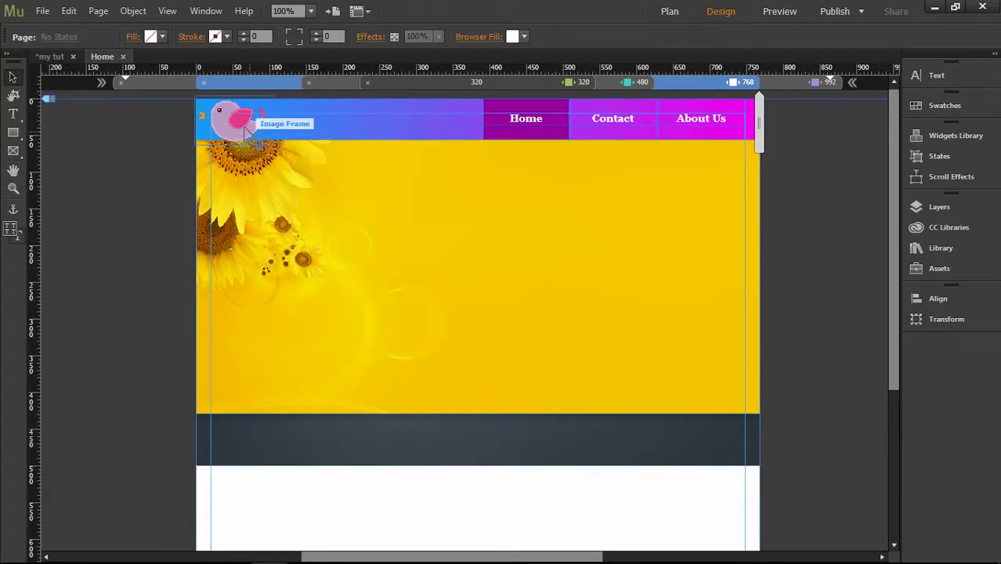
left_click(43, 11)
left_click(117, 276)
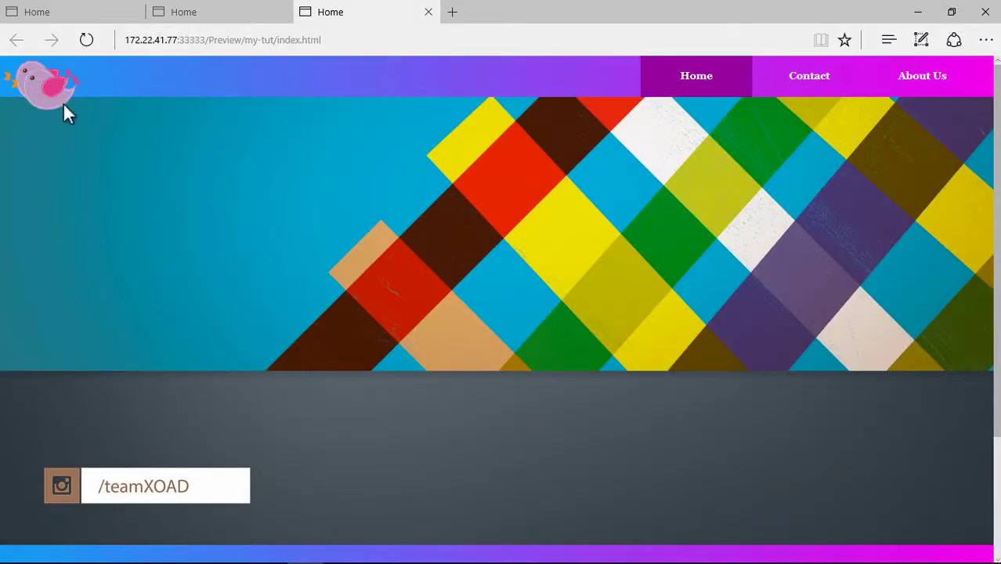
left_click(918, 12)
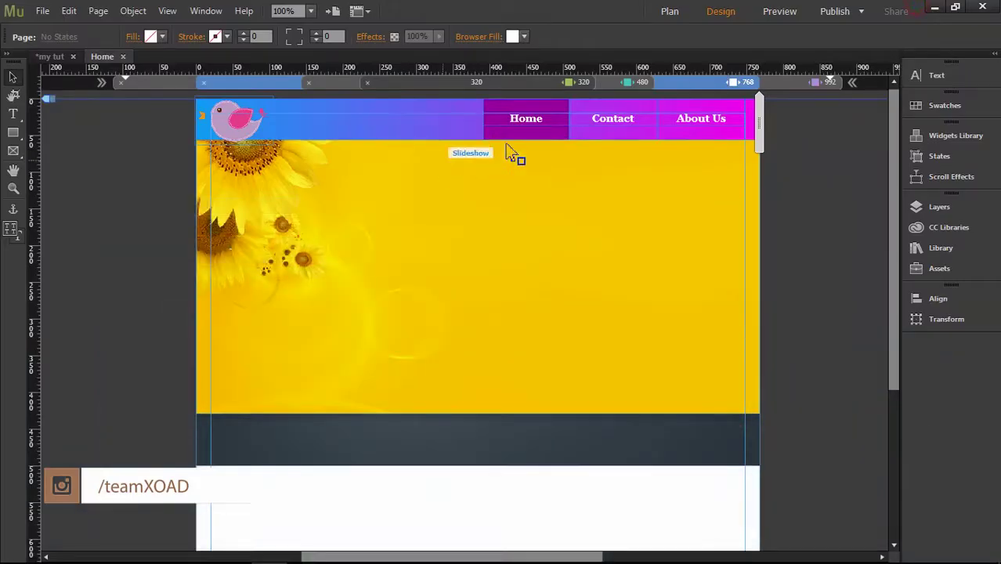
- Hide the 768 breakpoint's bird logo in all other breakpoints and check the header at the 992 and 768 breakpoints
left_click(782, 83)
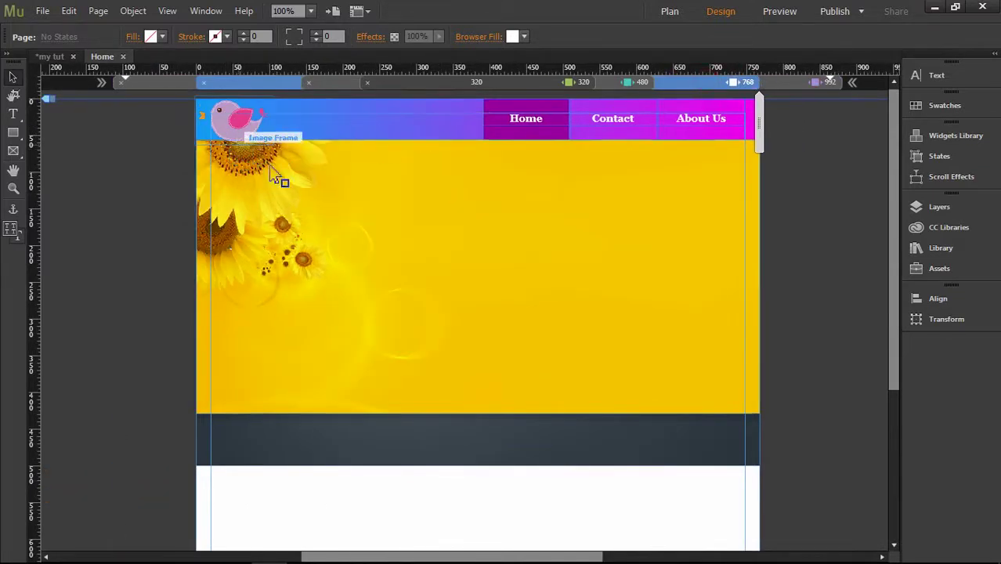
left_click(240, 125)
right_click(239, 125)
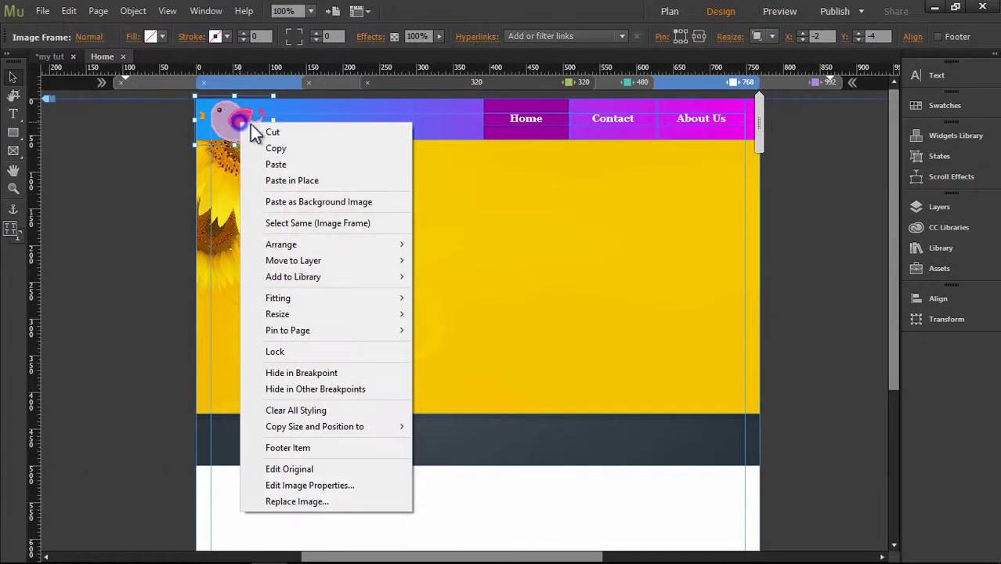
left_click(318, 389)
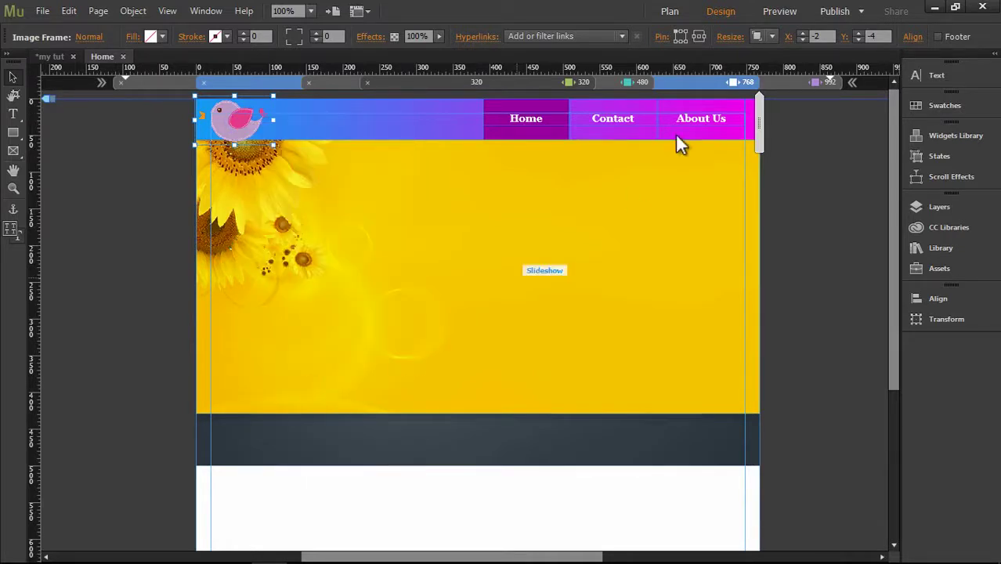
left_click(771, 81)
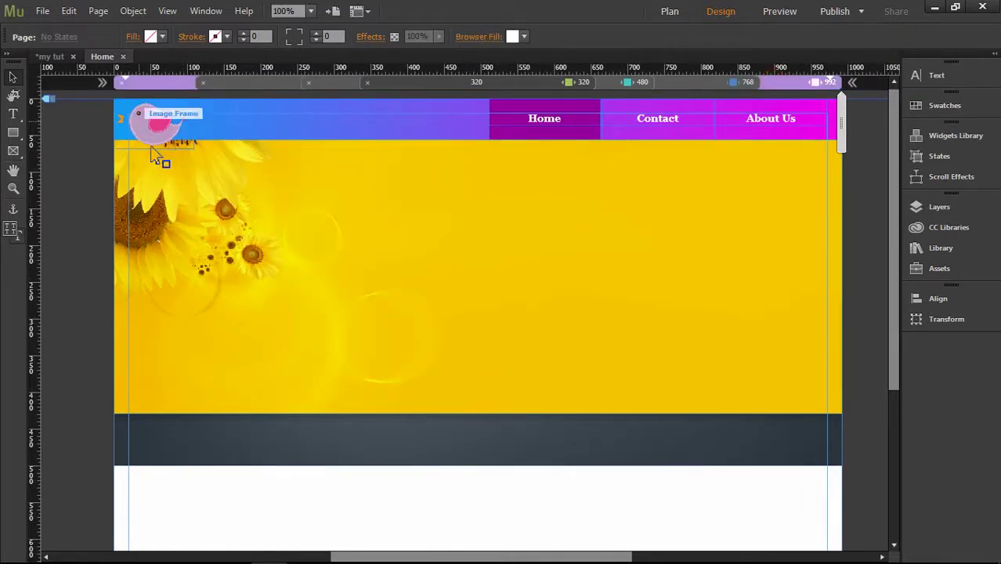
left_click(680, 82)
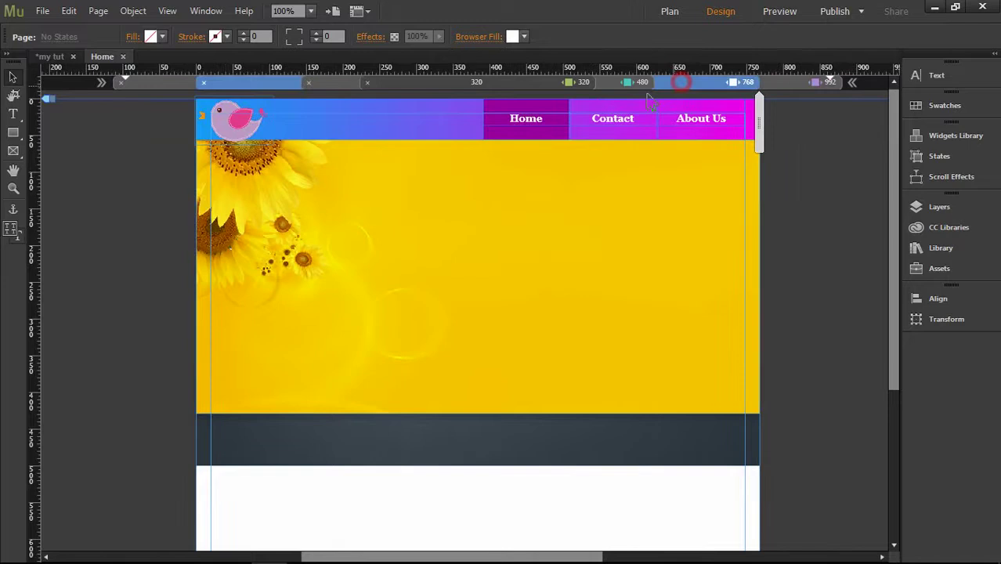
- Hide the header menu and the small bird logo in the 480 breakpoint only
left_click(607, 83)
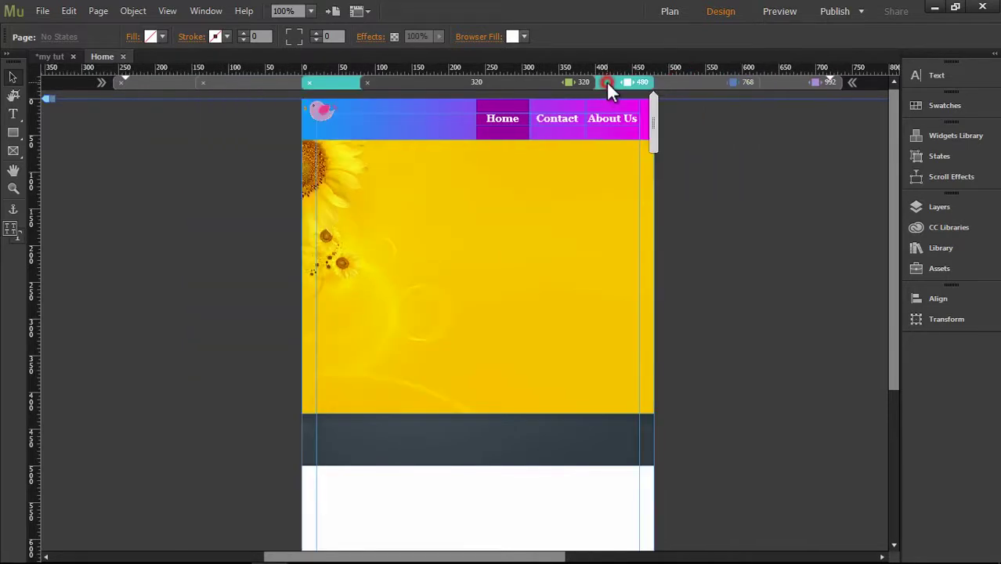
left_click(547, 124)
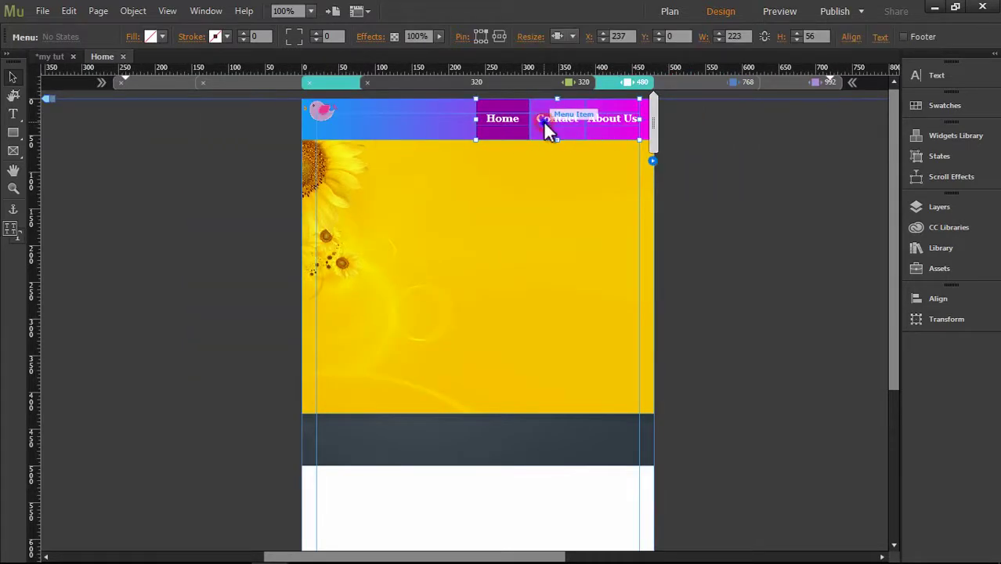
right_click(547, 126)
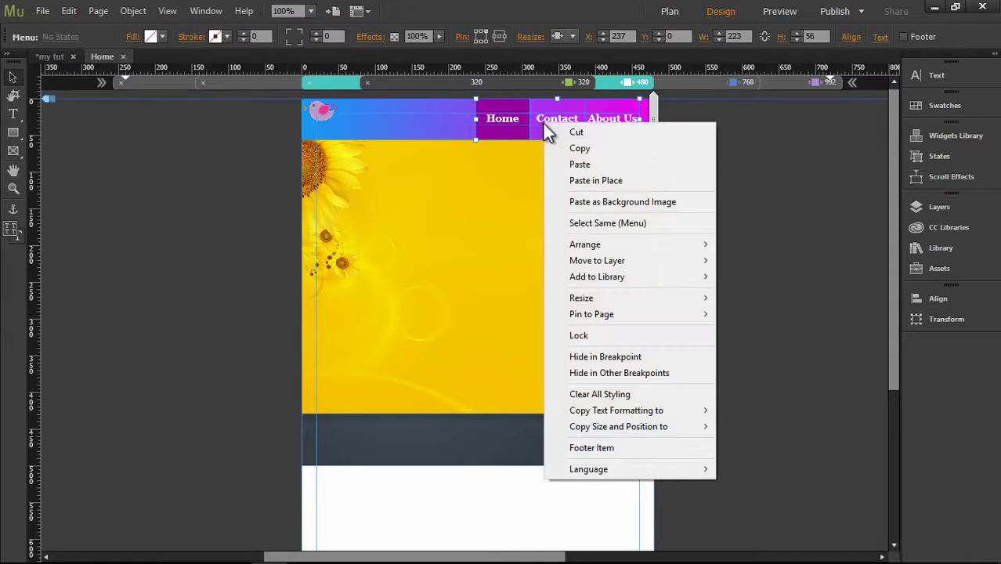
left_click(639, 359)
left_click(331, 123)
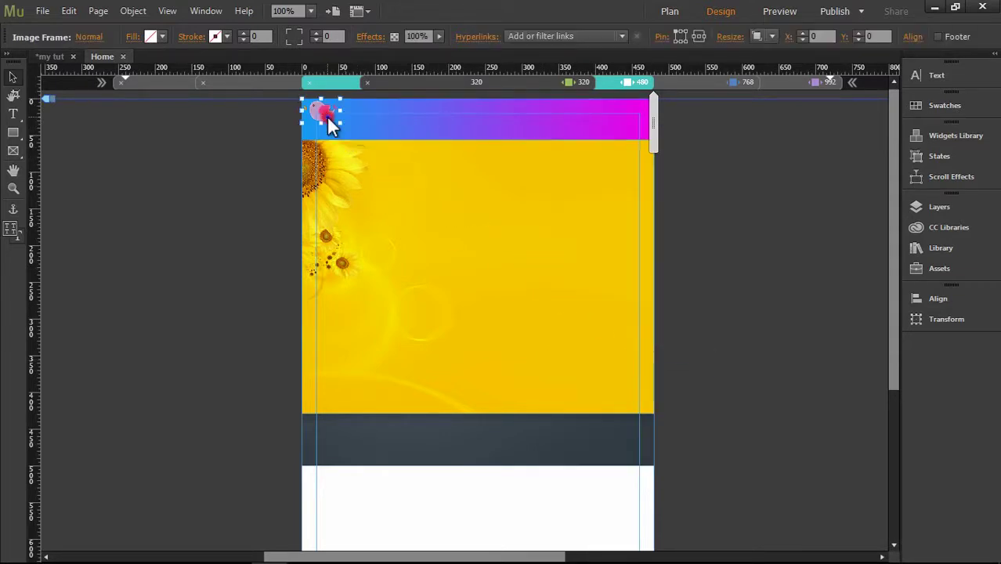
right_click(331, 119)
left_click(430, 368)
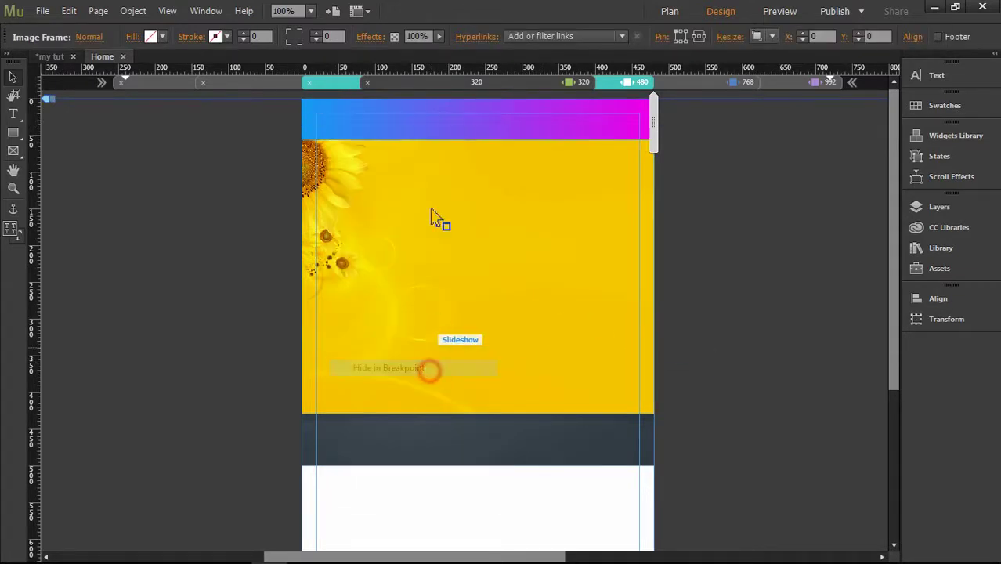
- Paste the bird logo at the left end of the 480 breakpoint's header, at about X 0, Y 0, and hide it in other breakpoints
left_click(399, 132)
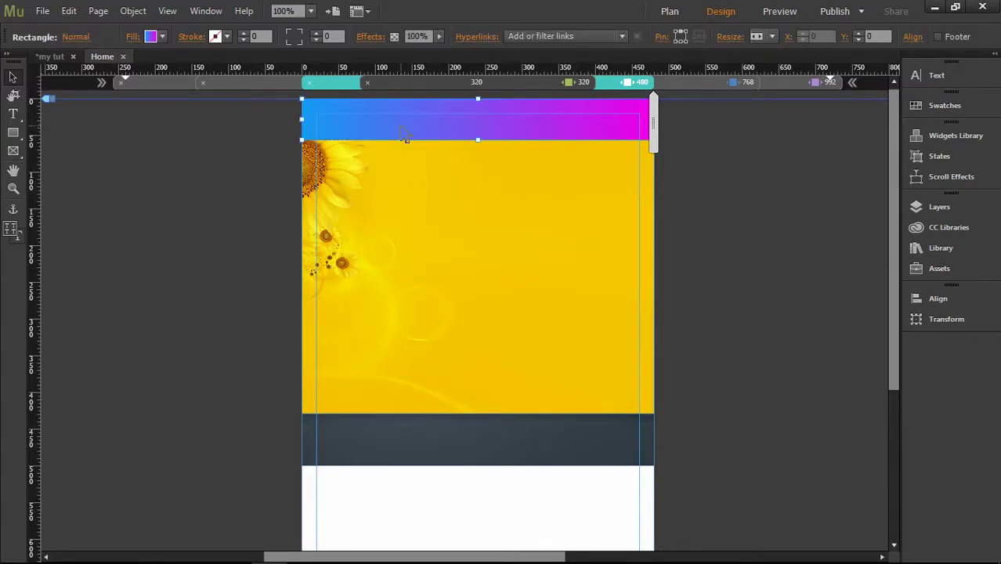
left_click_drag(406, 135, 331, 126)
left_click_drag(360, 159, 379, 156)
right_click(346, 138)
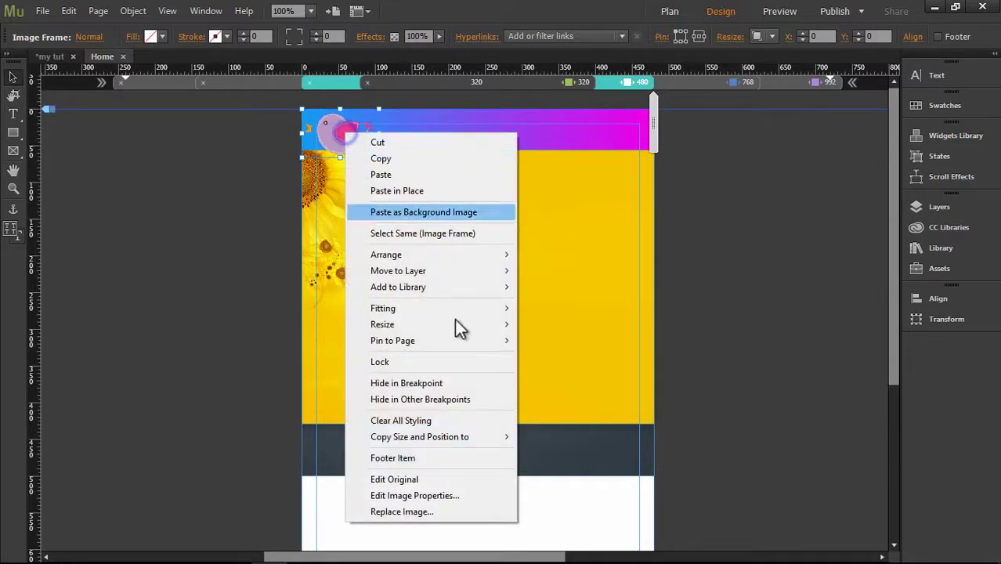
left_click(454, 399)
left_click(731, 281)
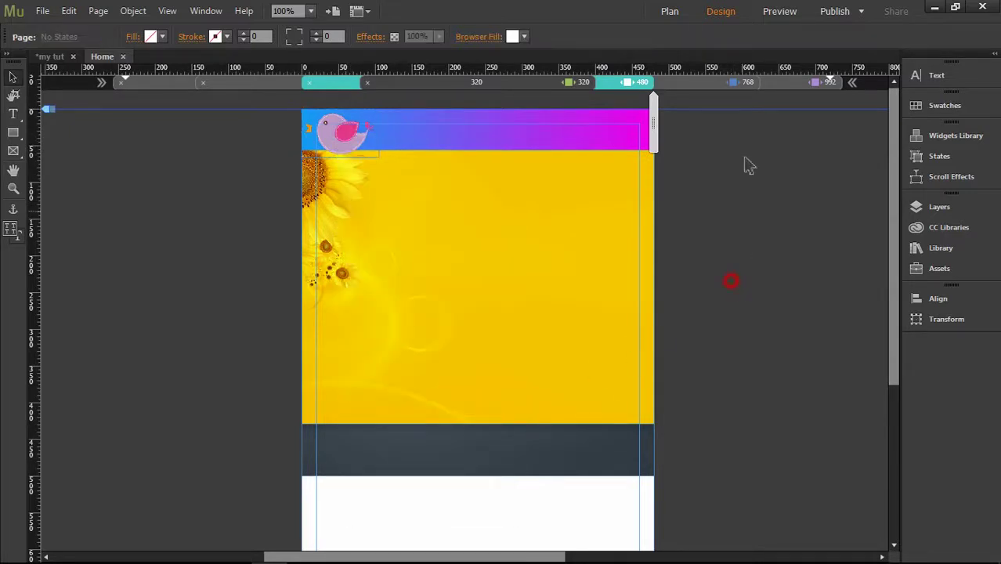
- Copy the header menu from the 768 breakpoint and return to the 480 breakpoint
left_click(700, 83)
left_click(601, 143)
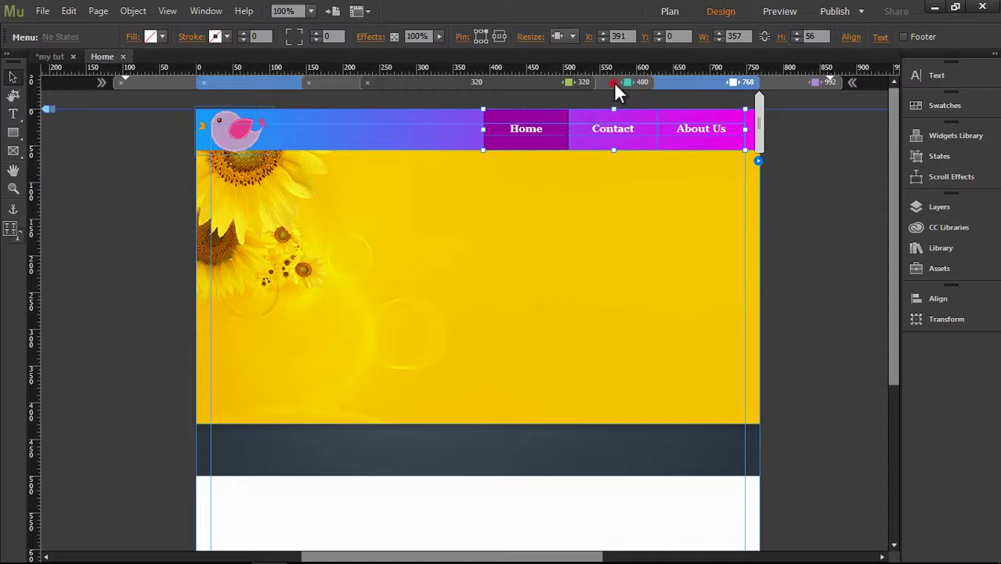
left_click_drag(614, 82, 659, 166)
left_click(608, 81)
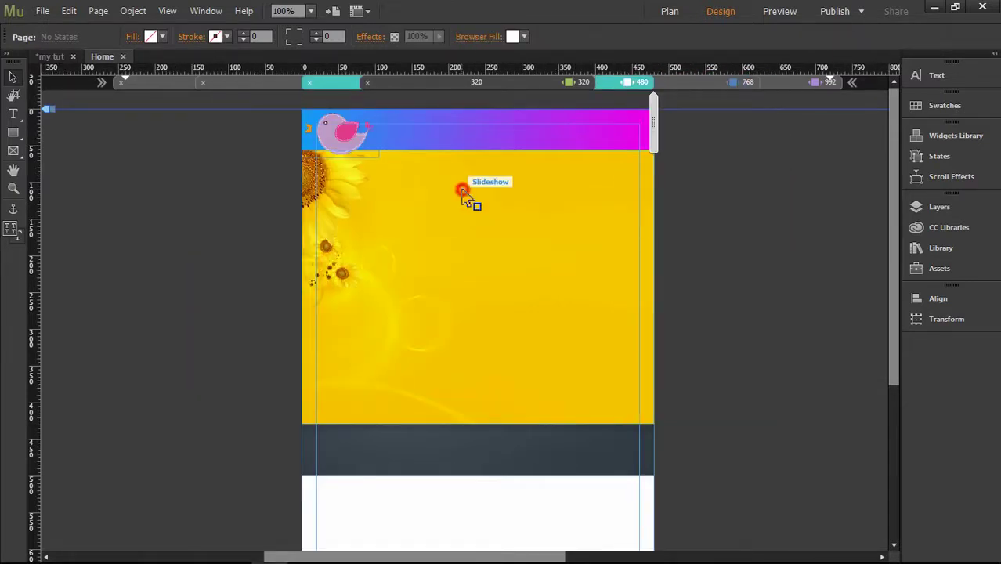
- Paste the menu into the 480 breakpoint and place it at the header's right end, at about X 257, Y 0
left_click(753, 199)
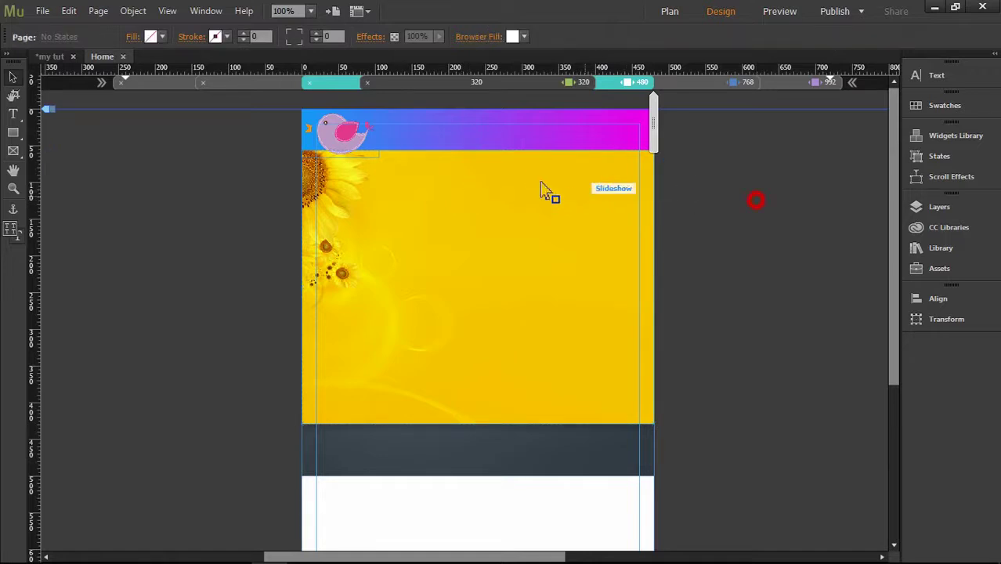
left_click(494, 124)
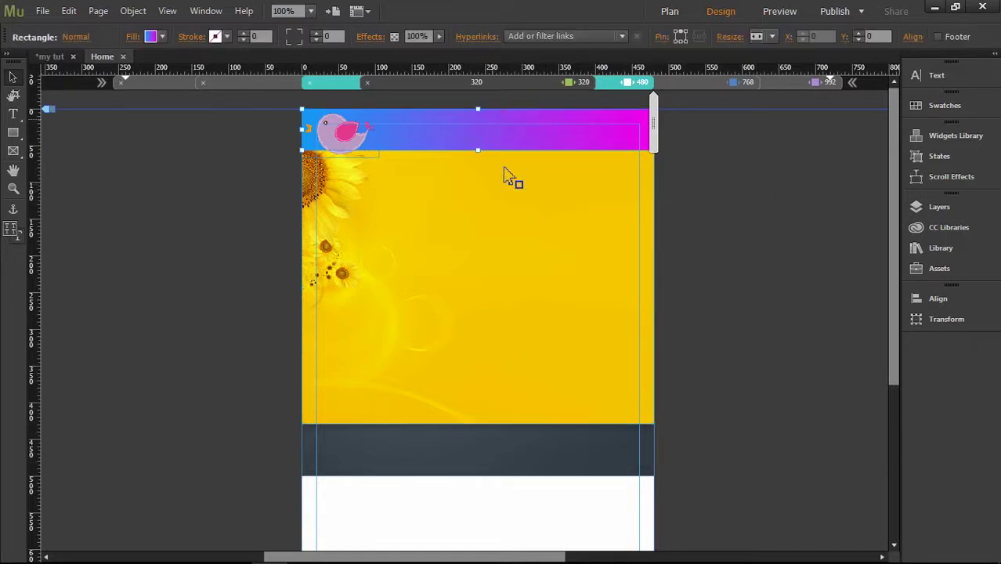
left_click_drag(506, 174, 589, 129)
- Widen the whole menu in the 480 breakpoint toward the logo, to a width of about 297 px
left_click(584, 131)
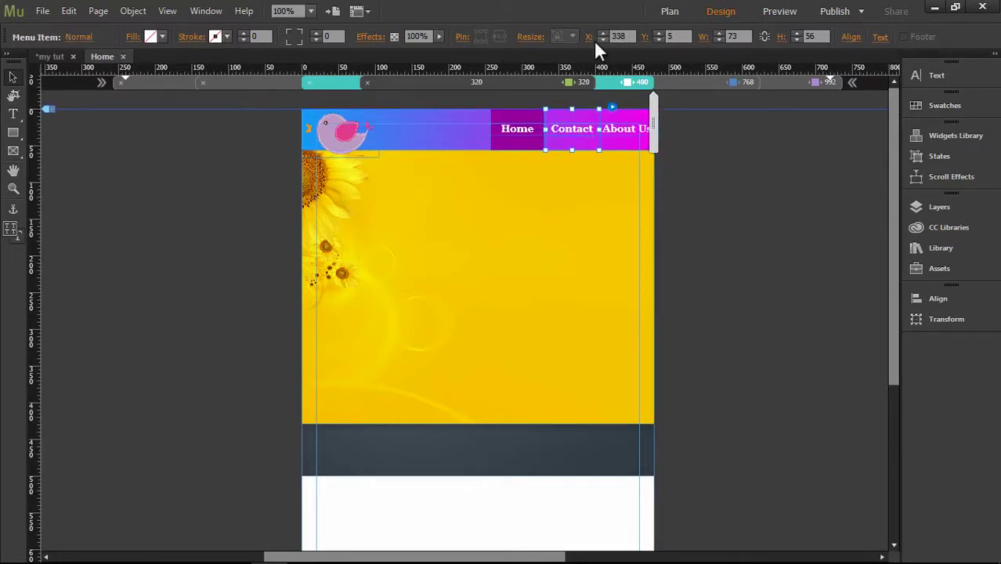
left_click(632, 164)
left_click(585, 146)
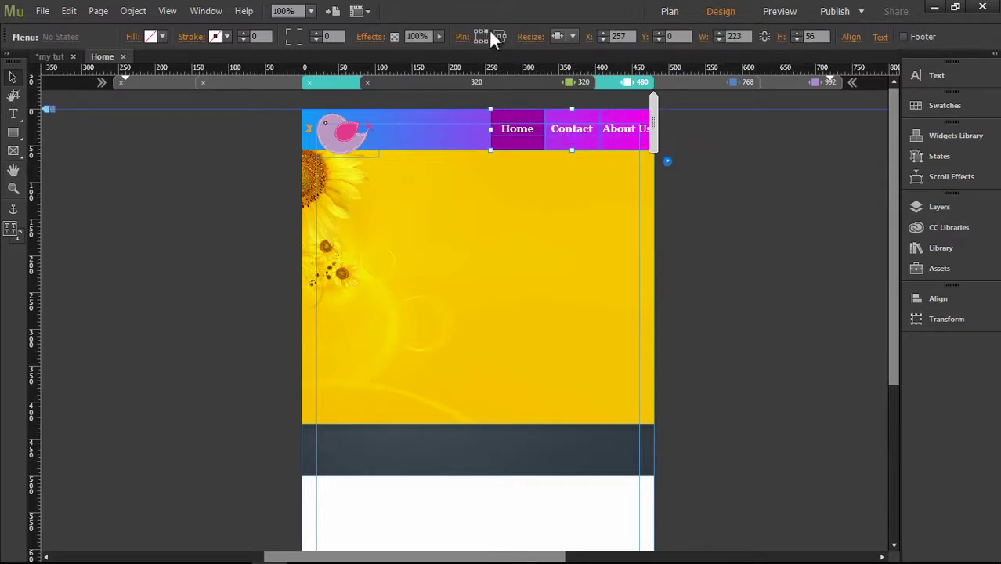
left_click(760, 137)
left_click(579, 128)
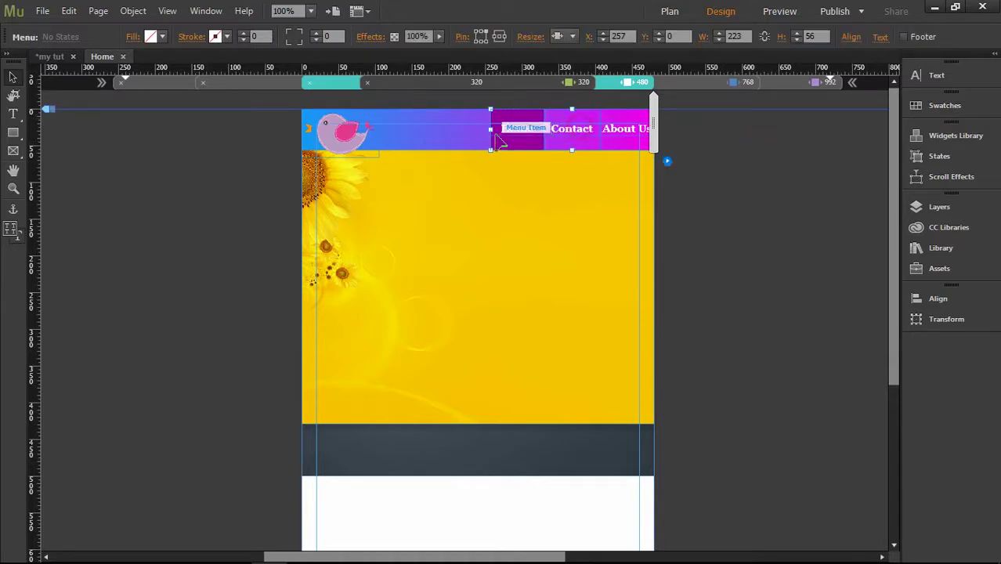
left_click_drag(494, 130, 435, 138)
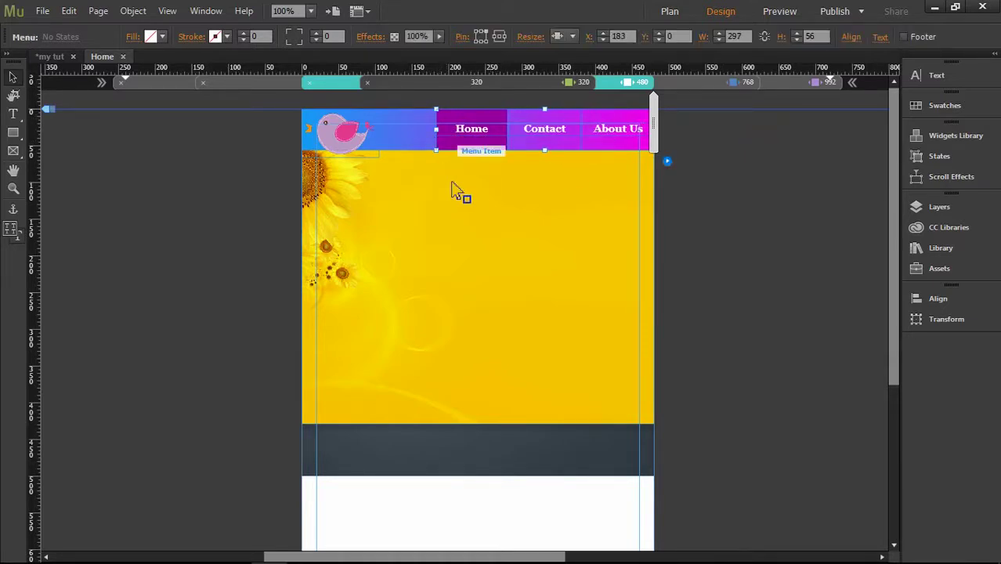
- Hide the 480 breakpoint's menu in all other breakpoints and check the headers of the 768, 992 and 480 breakpoints
right_click(582, 152)
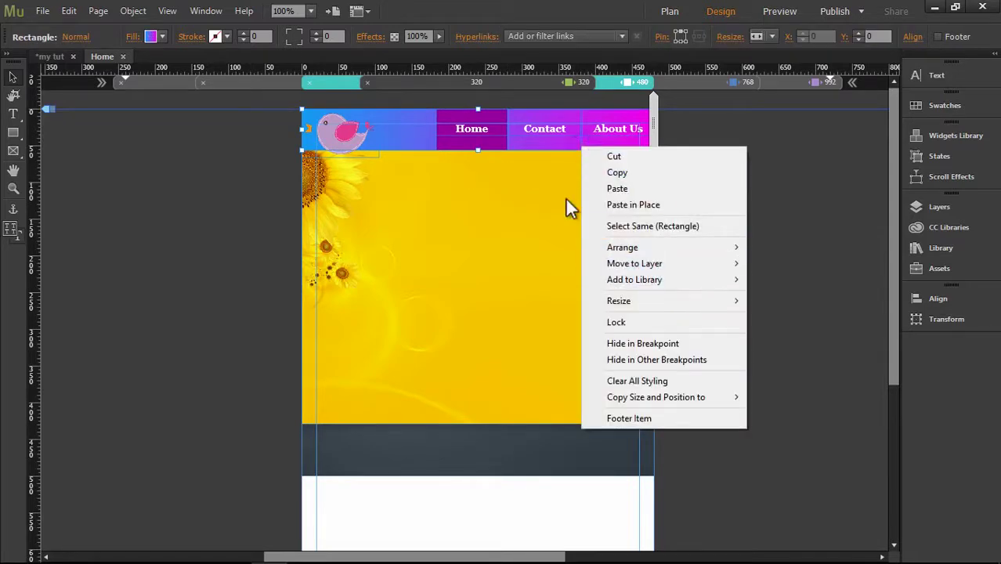
left_click(724, 126)
right_click(605, 139)
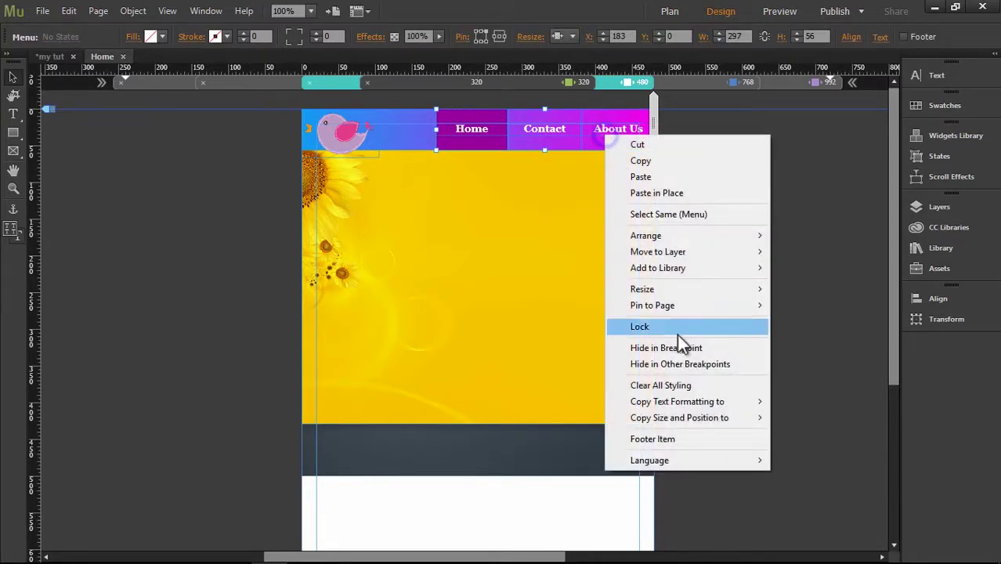
left_click(688, 363)
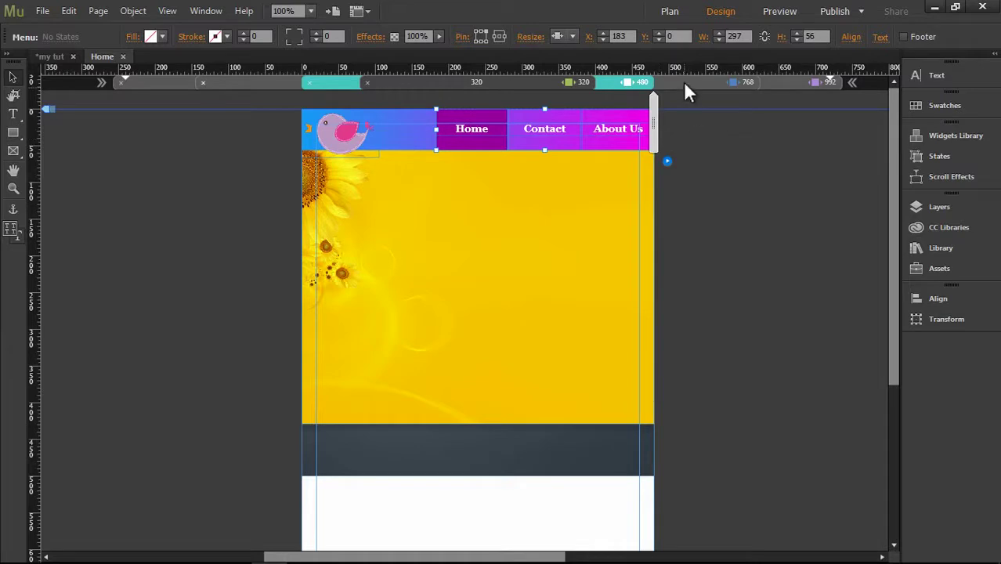
left_click(685, 83)
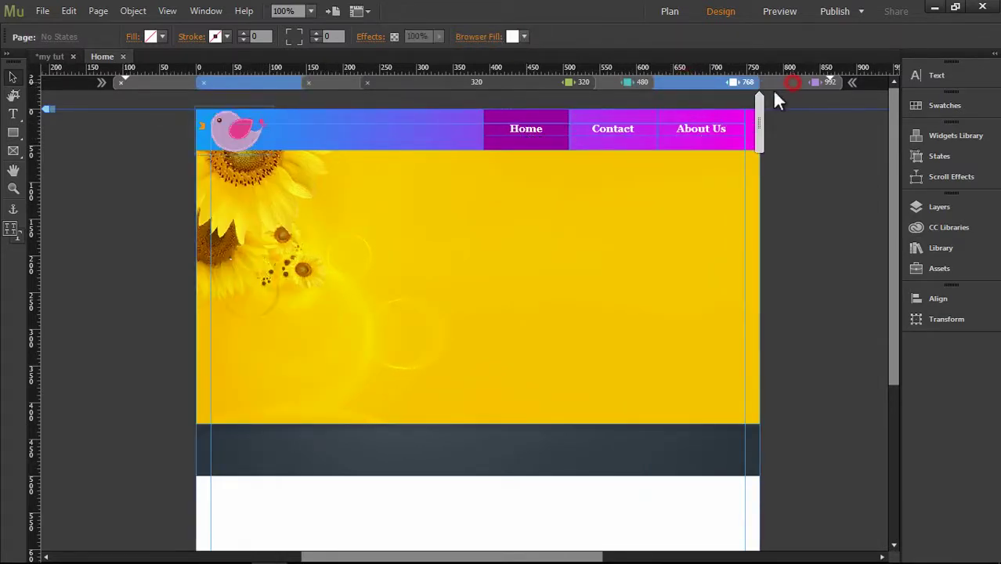
left_click(774, 84)
left_click(616, 81)
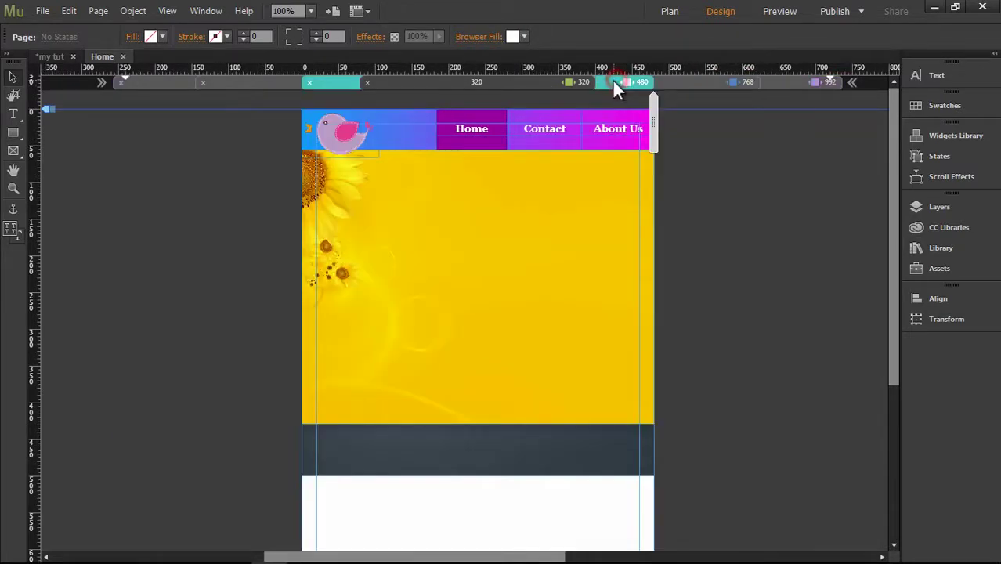
- Hide the small bird logo and the cramped header menu in the 320 breakpoint only
left_click(529, 84)
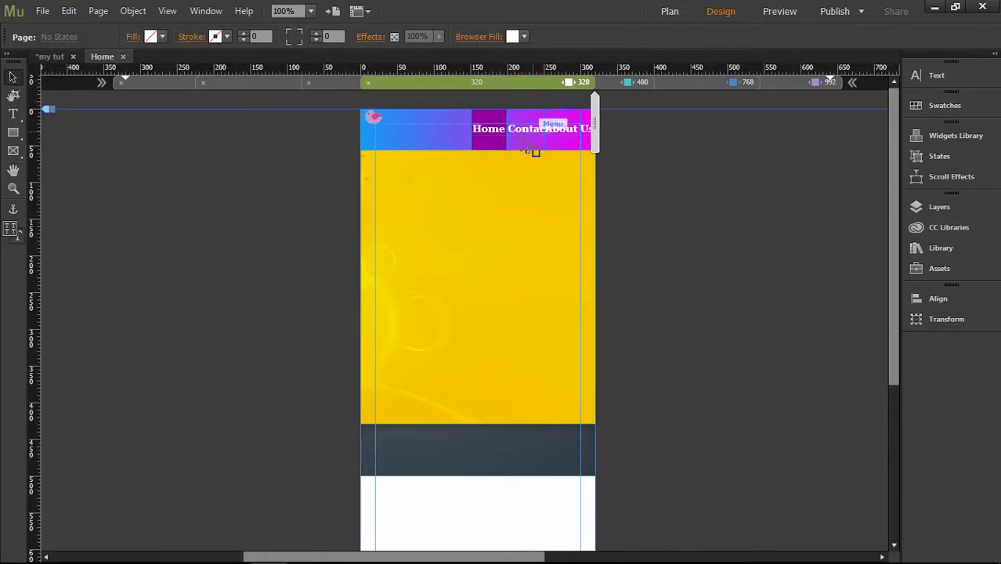
left_click(374, 118)
right_click(375, 120)
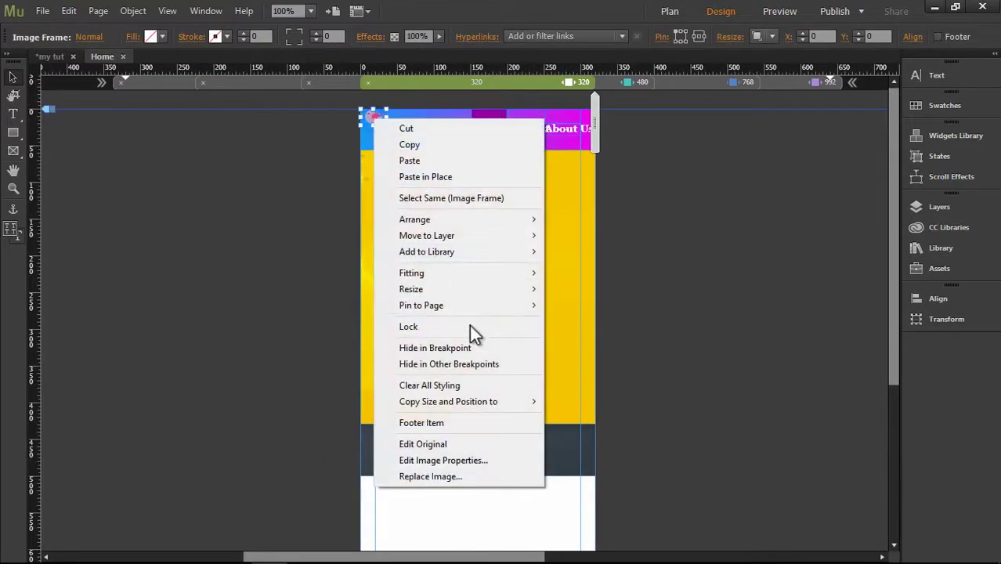
left_click(471, 348)
left_click(547, 140)
right_click(530, 119)
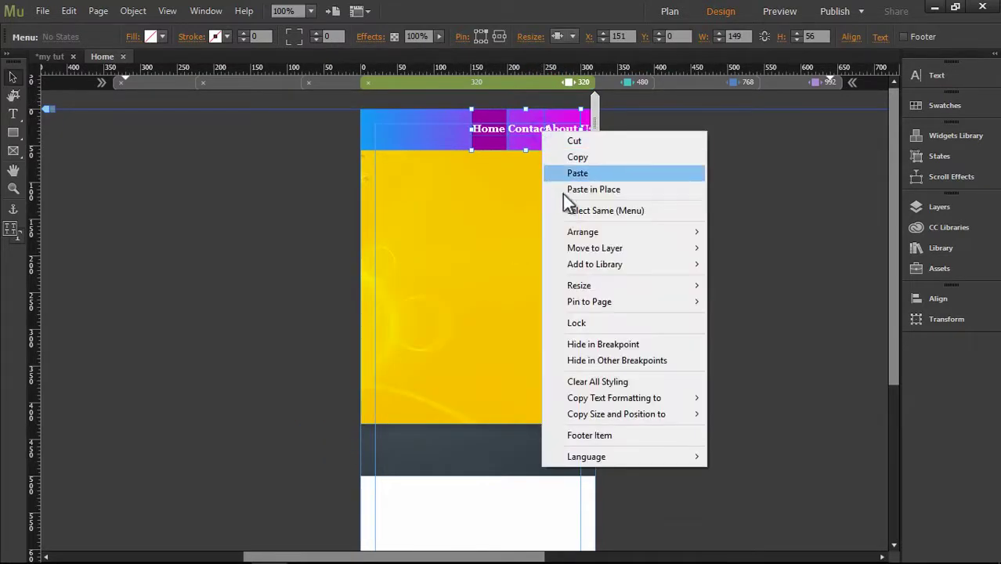
left_click(600, 405)
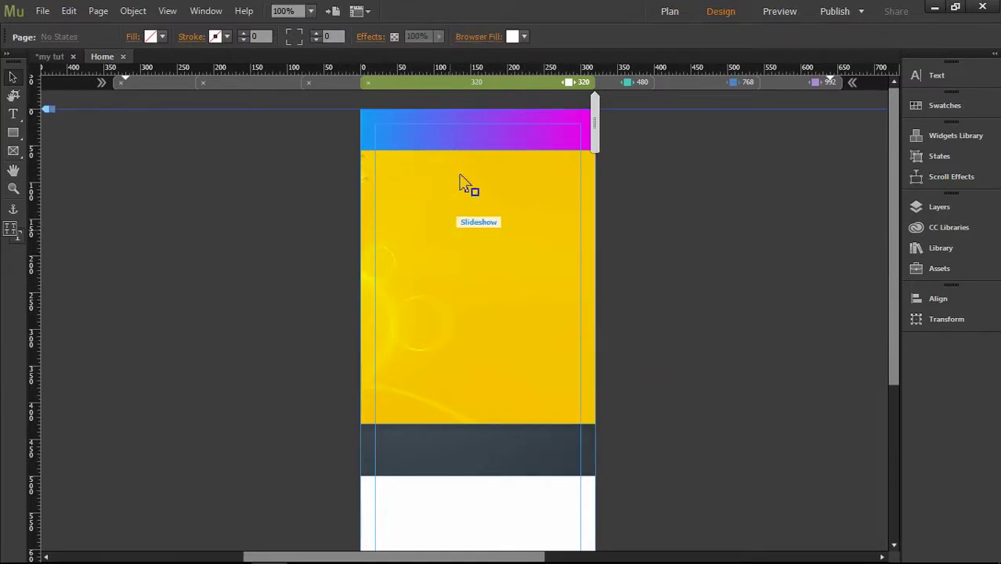
- Paste the copied menu into the 320 breakpoint and place it at the header's right end, at about X 171, Y 0
left_click(459, 145)
right_click(459, 146)
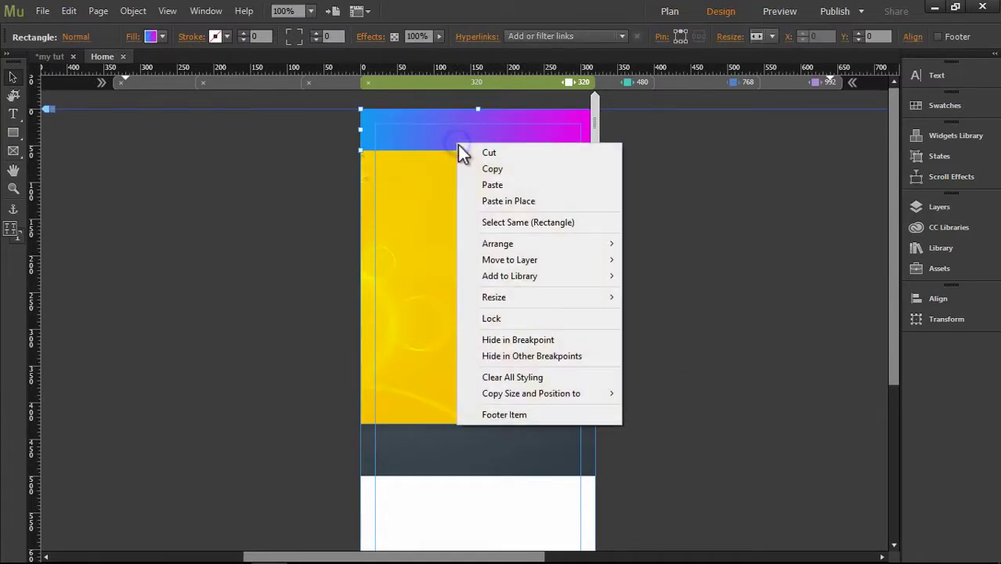
left_click(493, 185)
left_click_drag(519, 207, 554, 131)
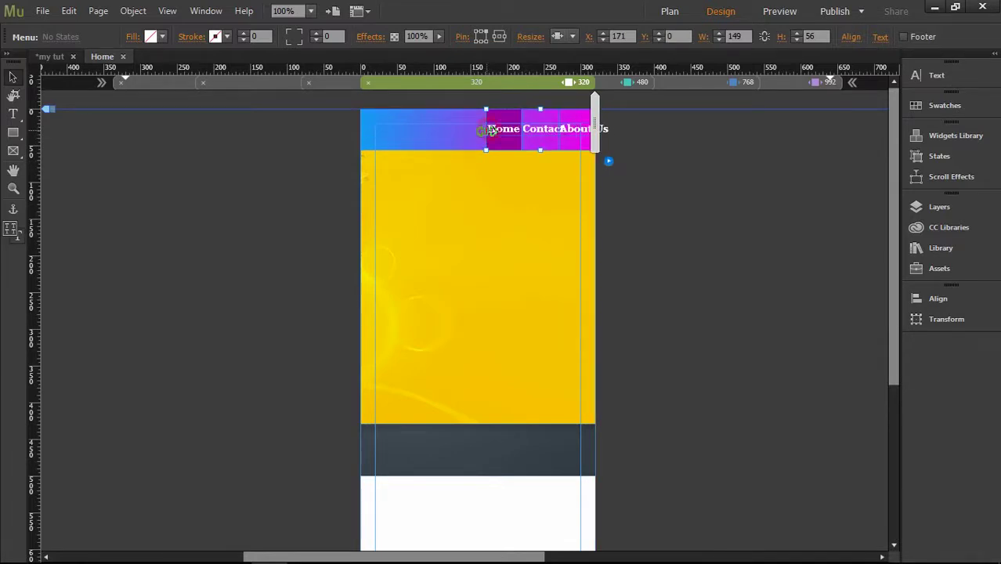
- Widen the 320 breakpoint's menu leftward to about 210 px and hide it in all other breakpoints
left_click_drag(486, 130, 443, 143)
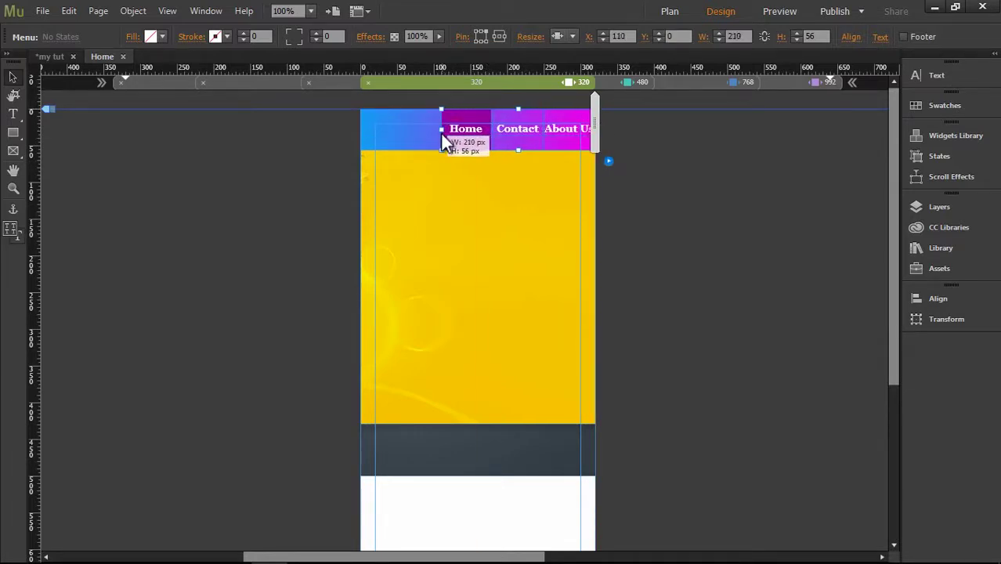
right_click(572, 137)
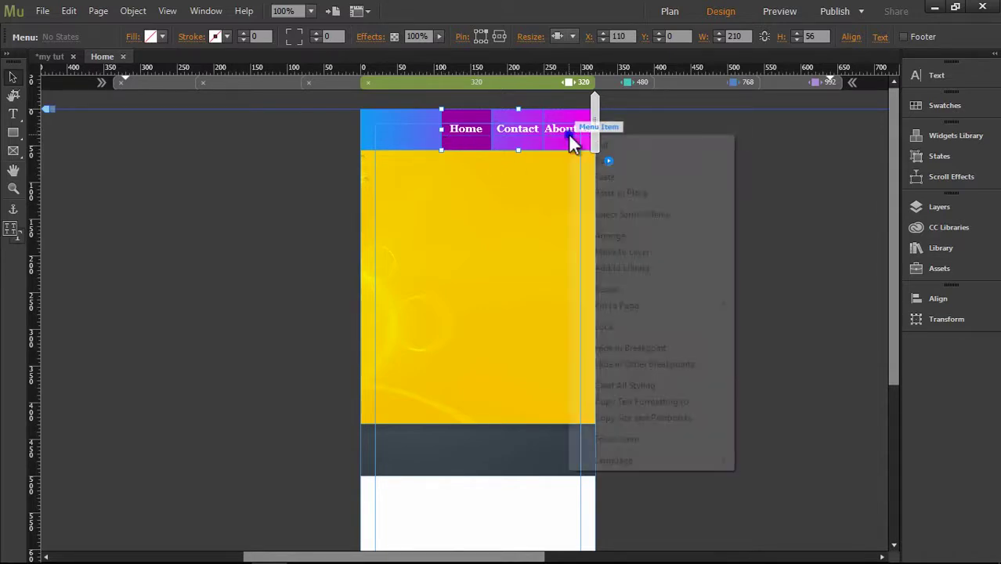
left_click(641, 365)
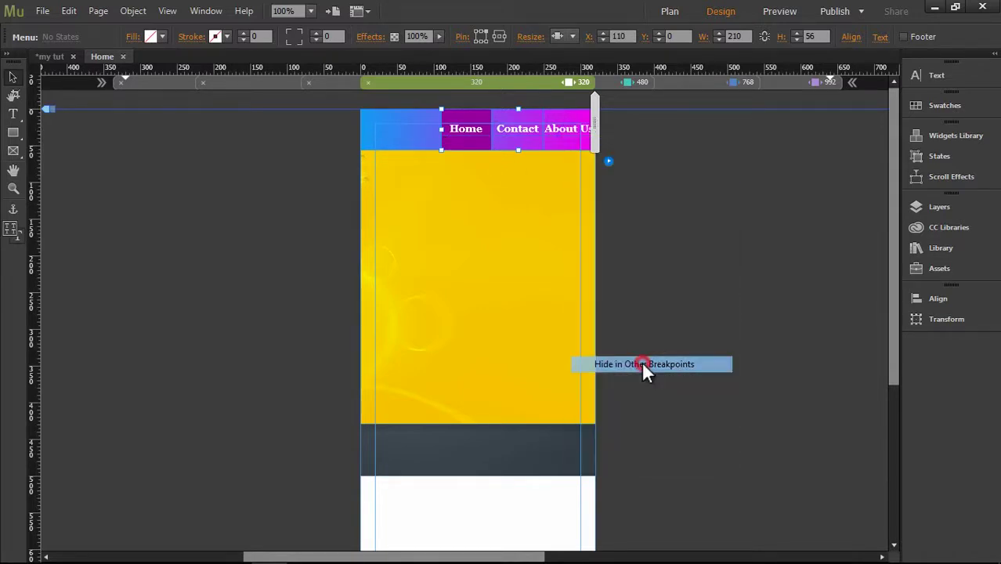
- Copy the bird logo from the 768 breakpoint into the 320 breakpoint and place it at the header's left end, X 0, Y 0
left_click(683, 85)
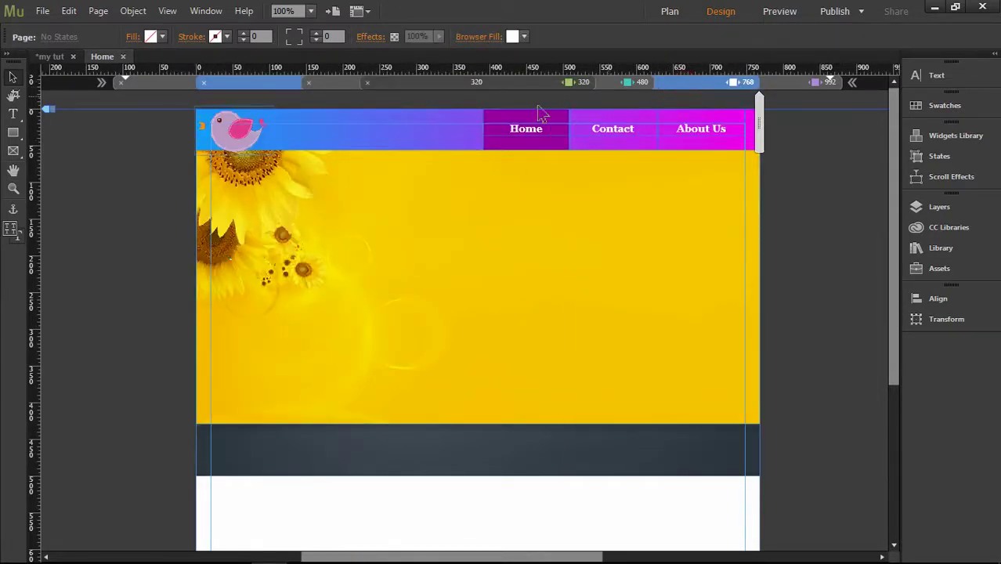
left_click(239, 134)
right_click(244, 141)
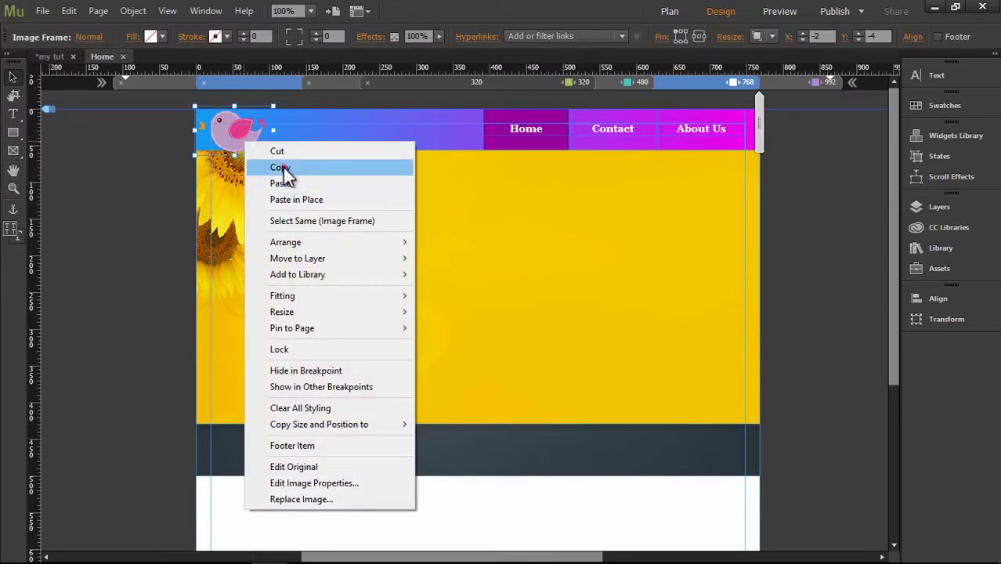
left_click(282, 168)
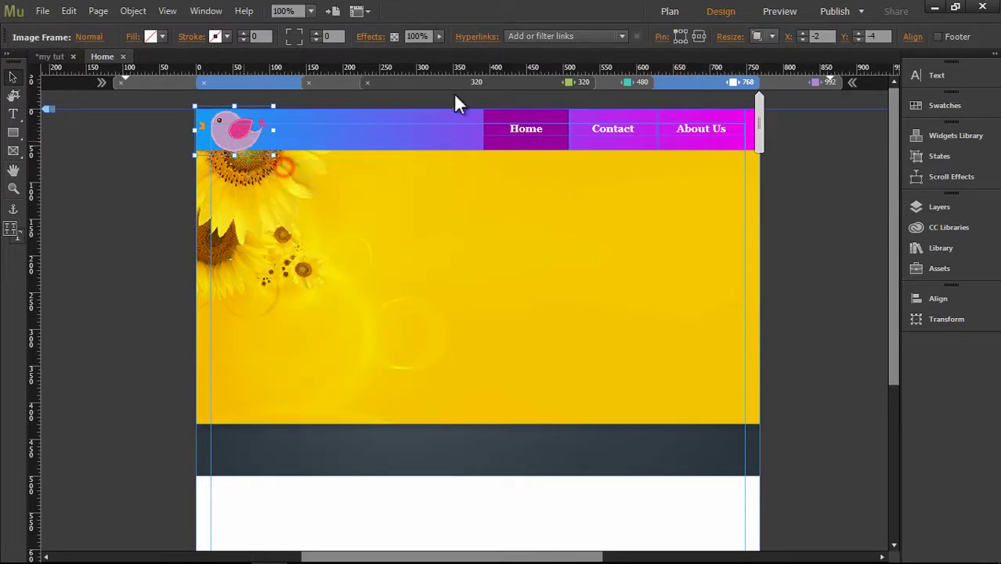
left_click(521, 83)
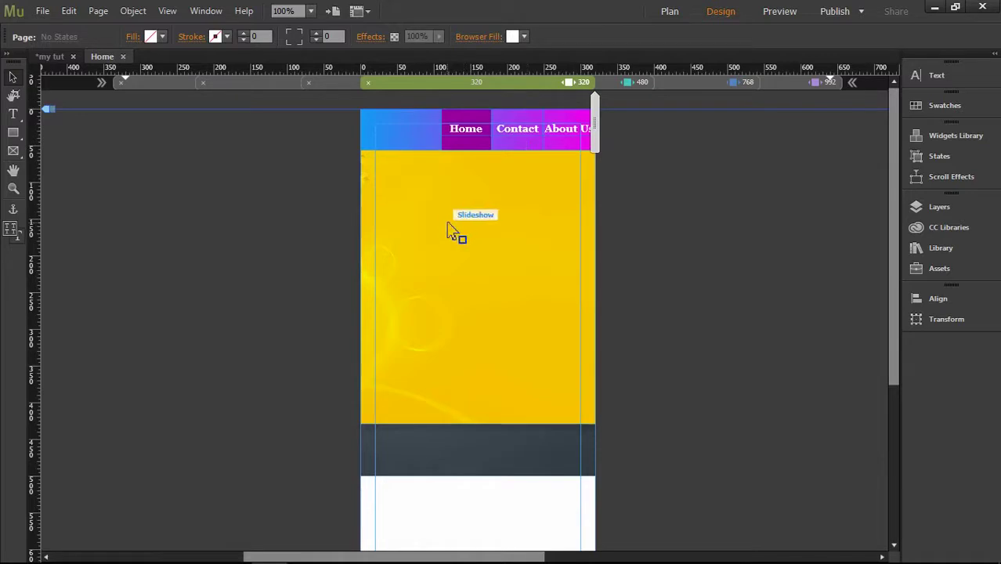
left_click_drag(468, 314, 423, 161)
- Hide the 320 breakpoint's bird logo in all other breakpoints
right_click(416, 141)
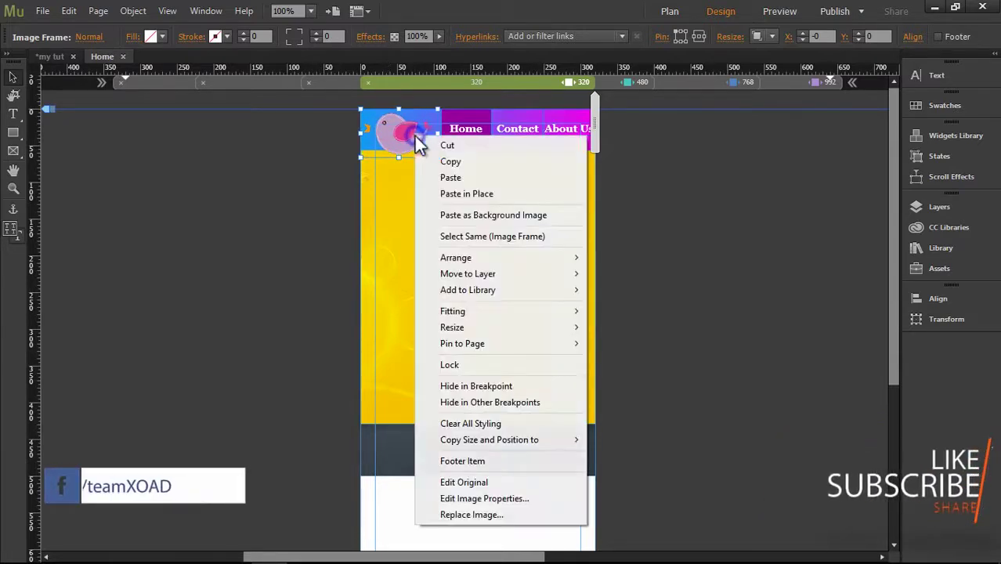
left_click(518, 402)
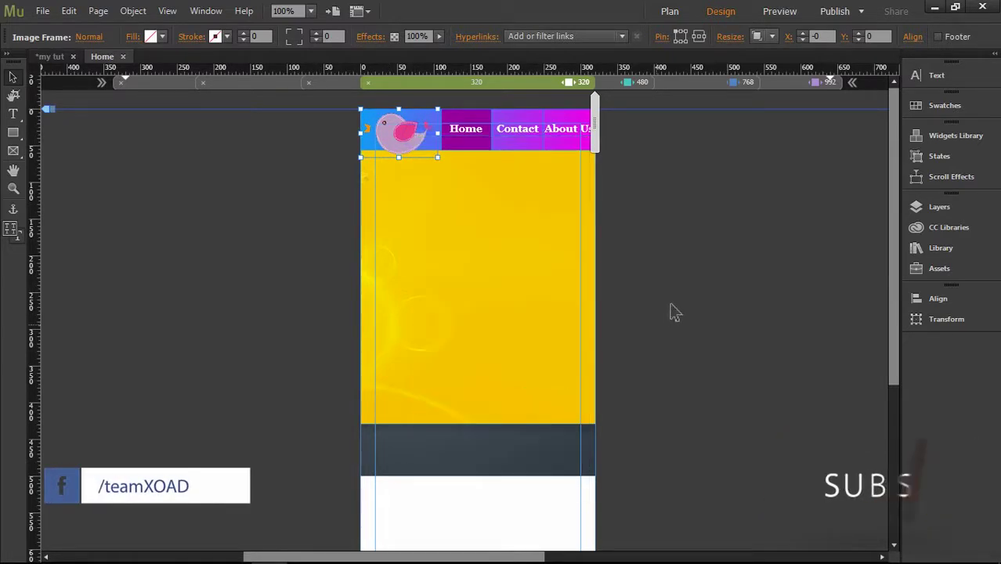
left_click(672, 220)
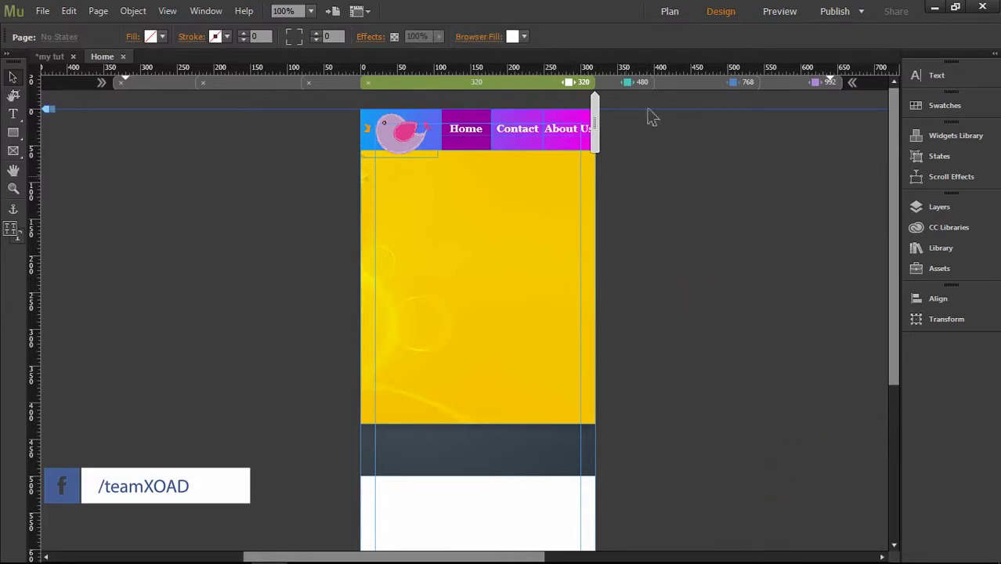
- Preview the Home page in the browser from the 992 breakpoint and check its header by narrowing the window and restoring full size
left_click(780, 82)
left_click(42, 10)
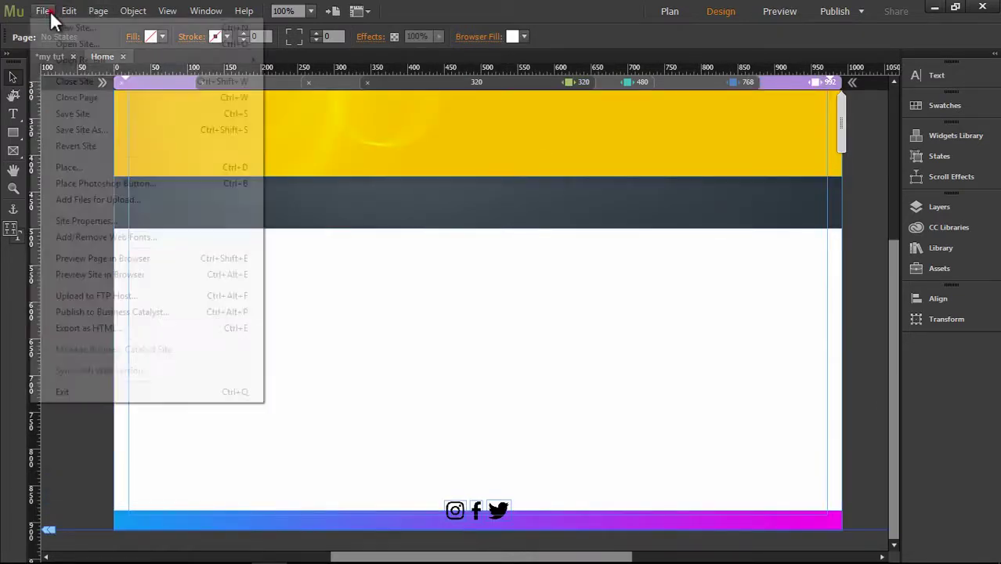
left_click(112, 259)
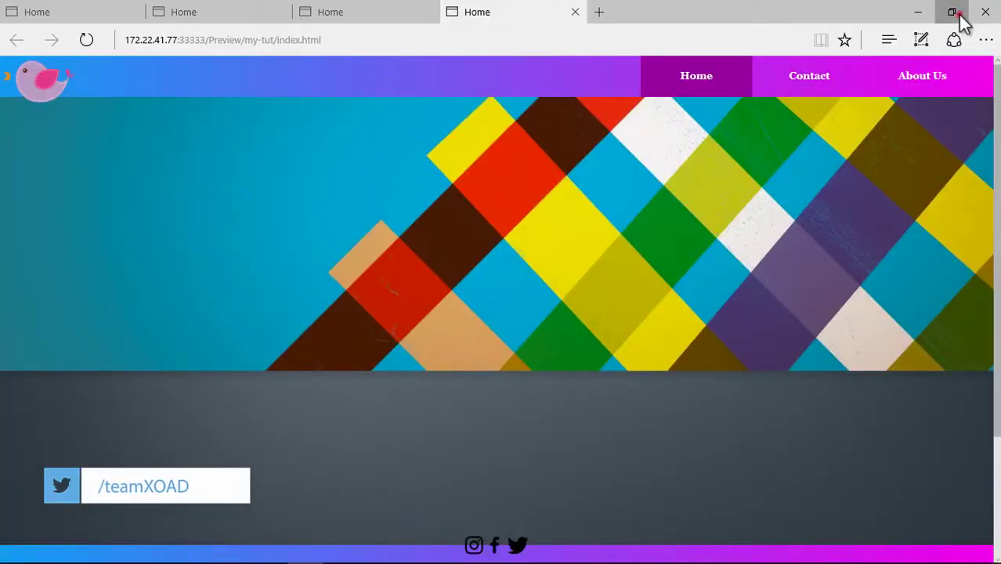
left_click(957, 12)
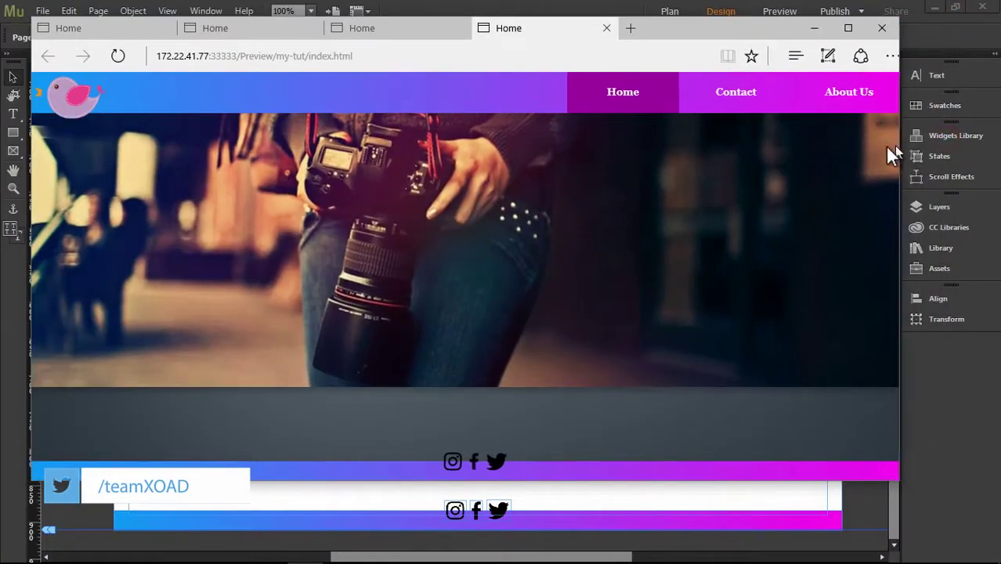
left_click_drag(889, 147, 313, 184)
left_click(265, 29)
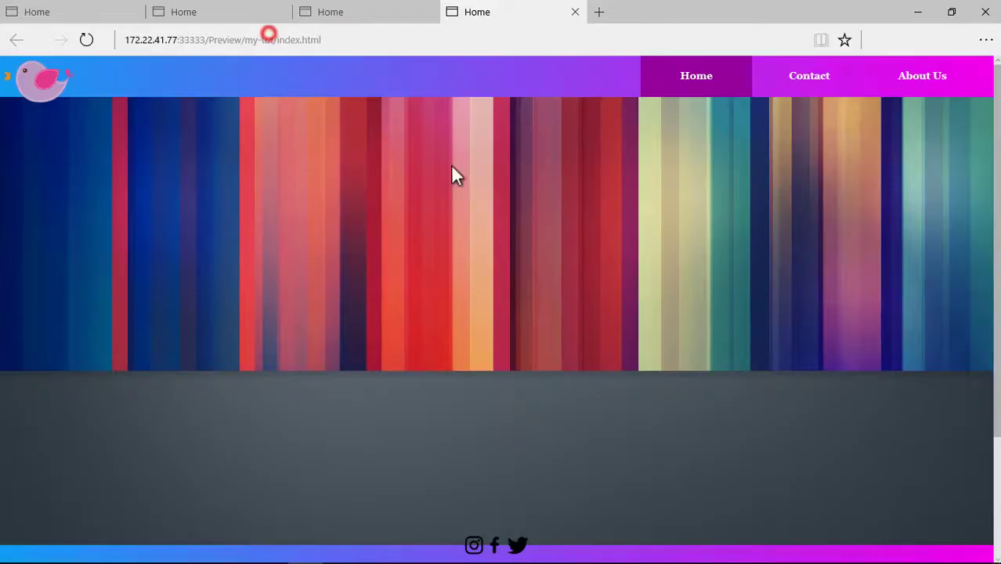